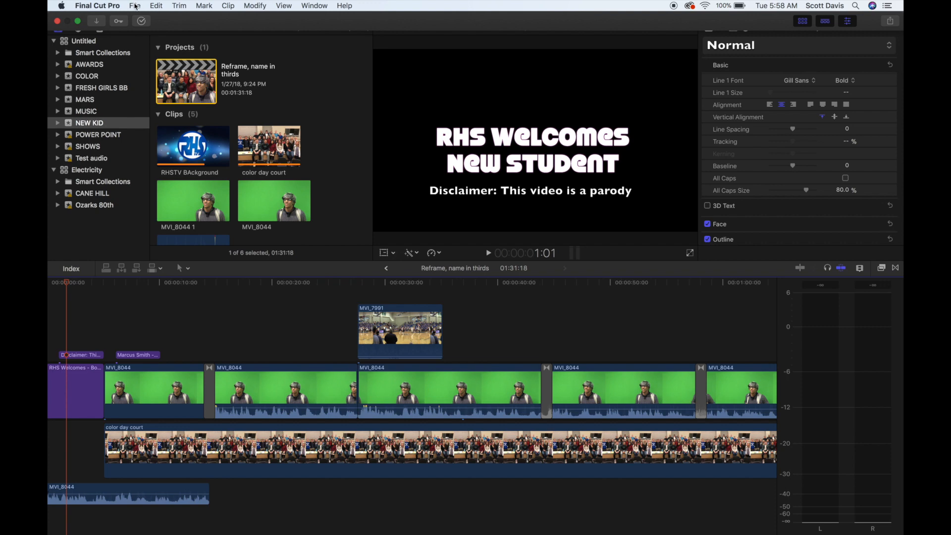
Create a new project named GREEN SCREEN in the NEW KID event.
mouse_move(141, 20)
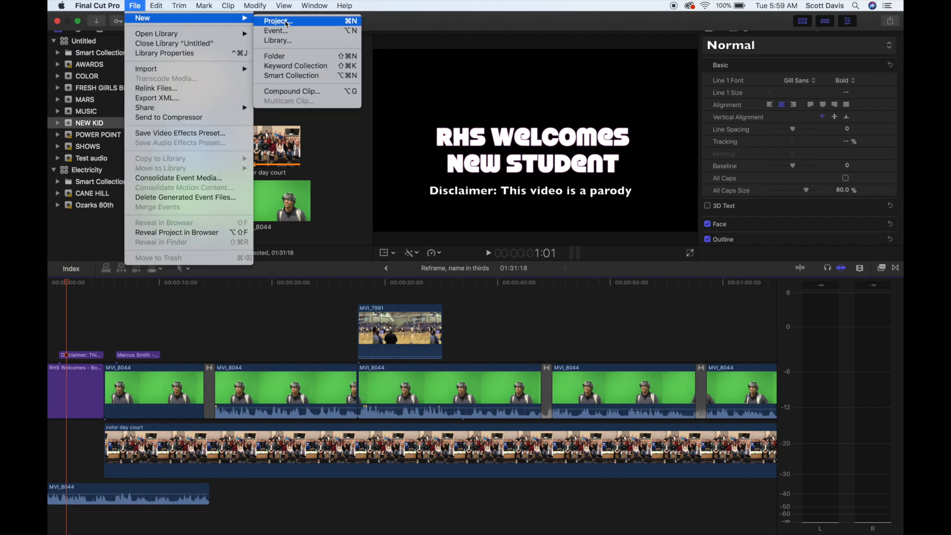
click(286, 21)
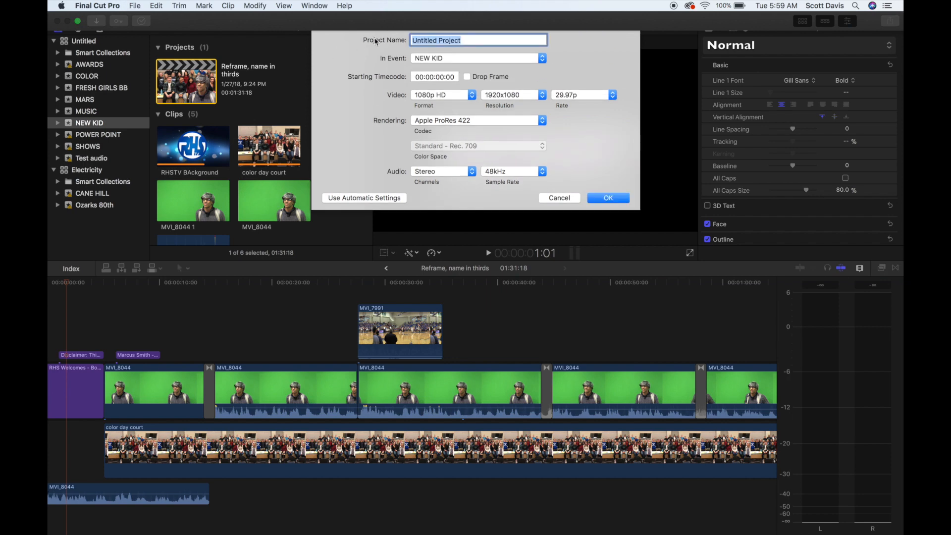
text(GREEN SCREEN)
key(Return)
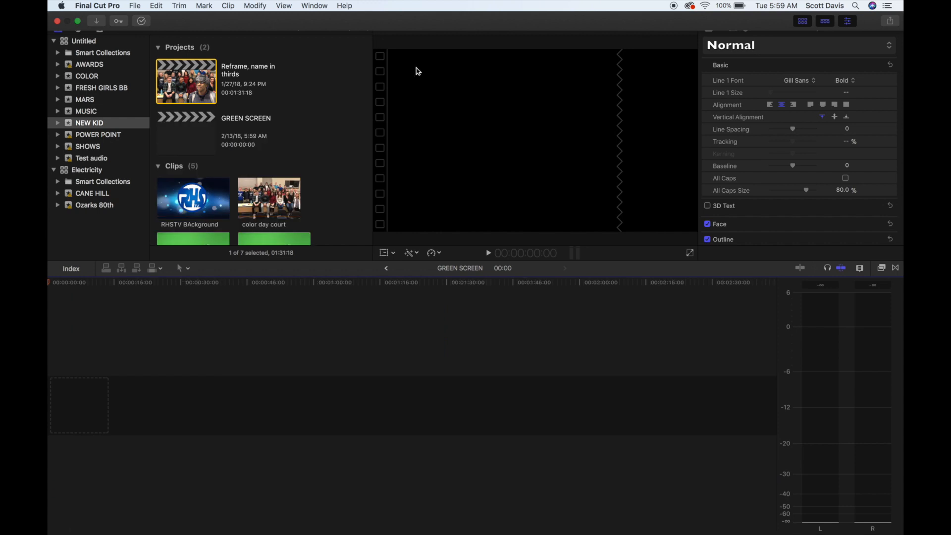
Preview the green-screen clip MVI_8044 1 and add it to the start of the empty timeline.
scroll(307, 109, down, 3)
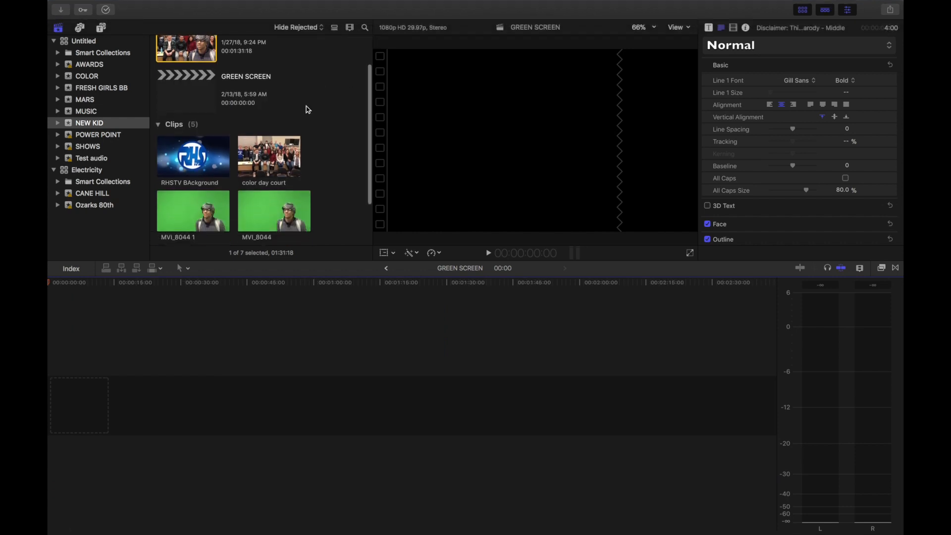
click(165, 218)
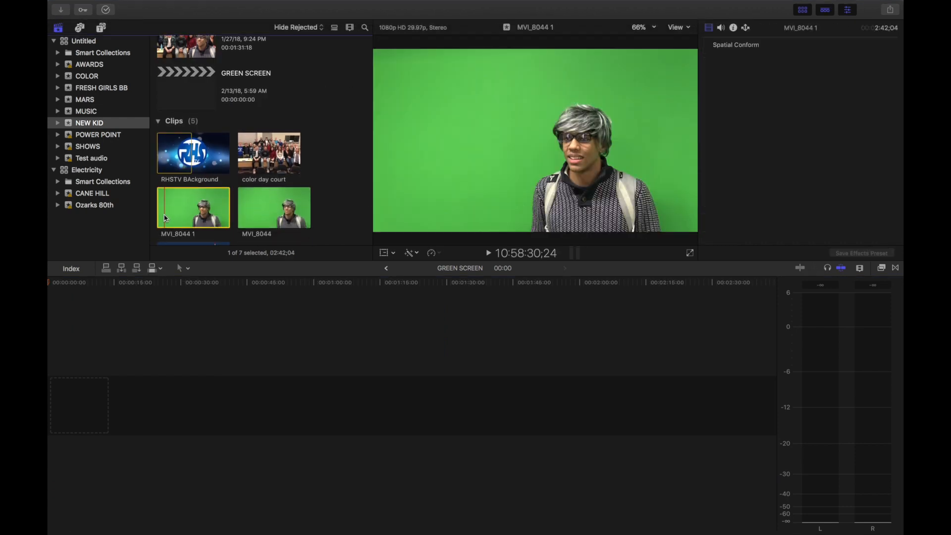
key(space)
key(XF86AudioMute)
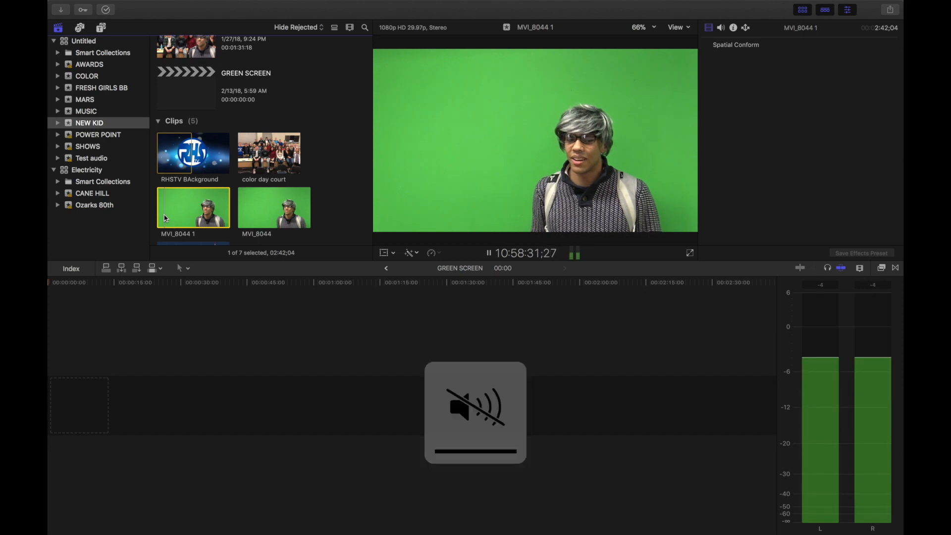
key(XF86AudioRaiseVolume)
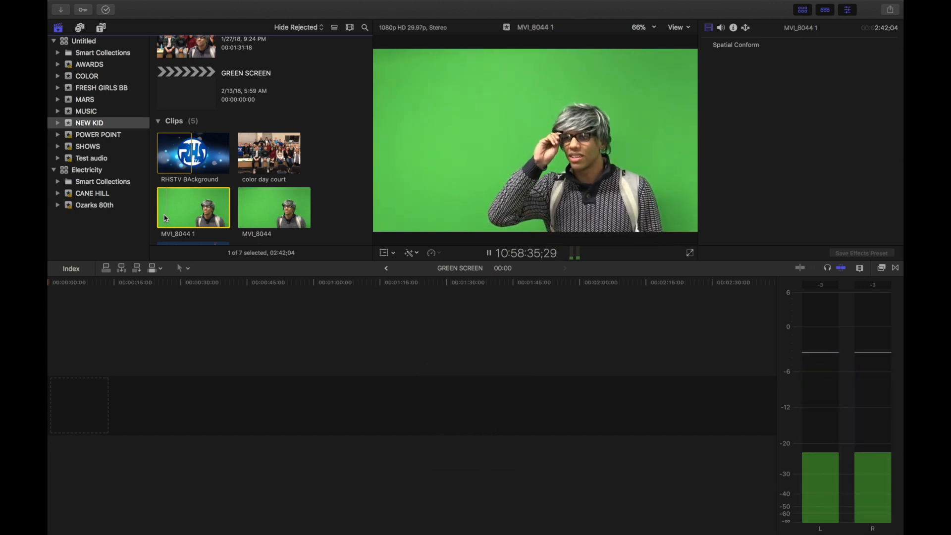
key(space)
drag(173, 209, 122, 380)
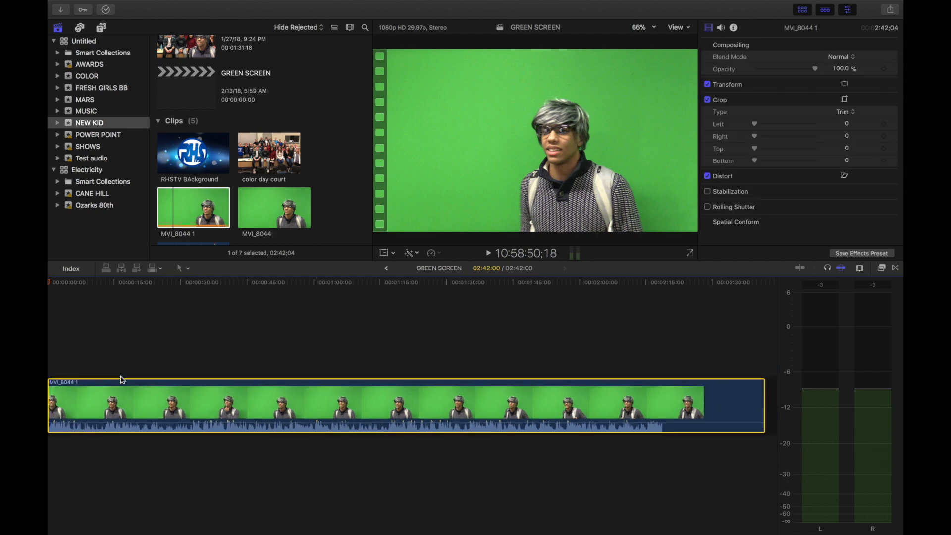
Transform the MVI_8044 1 clip in the viewer, enlarging it slightly and moving it a little up and to the right.
click(154, 367)
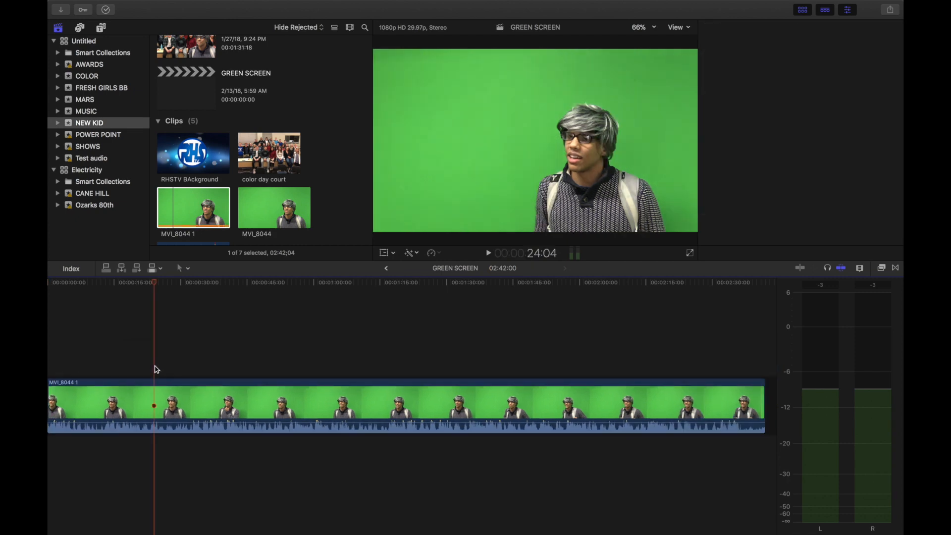
key(space)
click(206, 399)
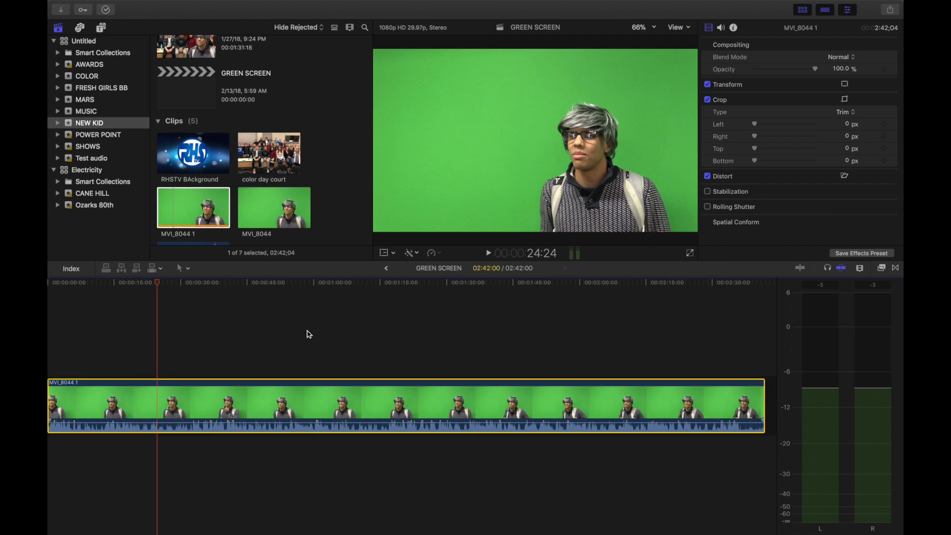
right_click(464, 185)
click(476, 190)
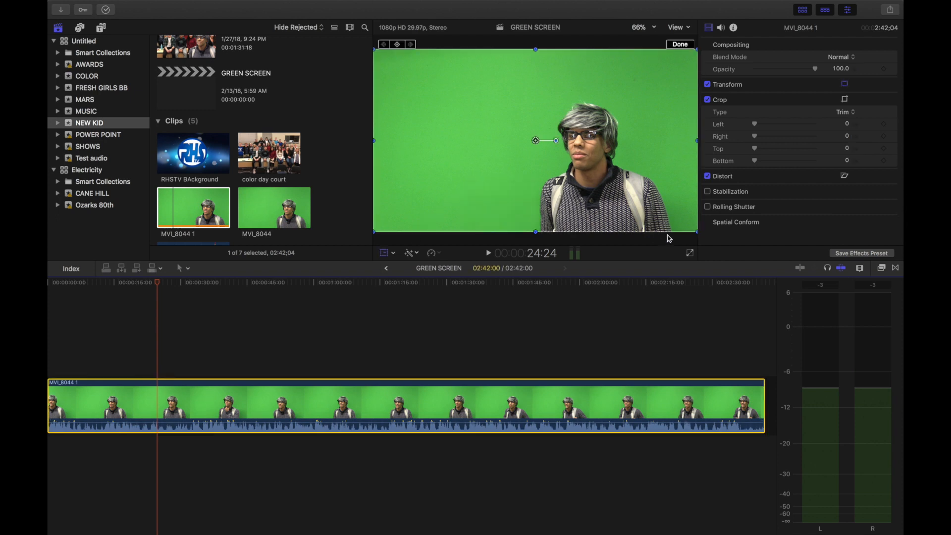
drag(696, 231, 713, 248)
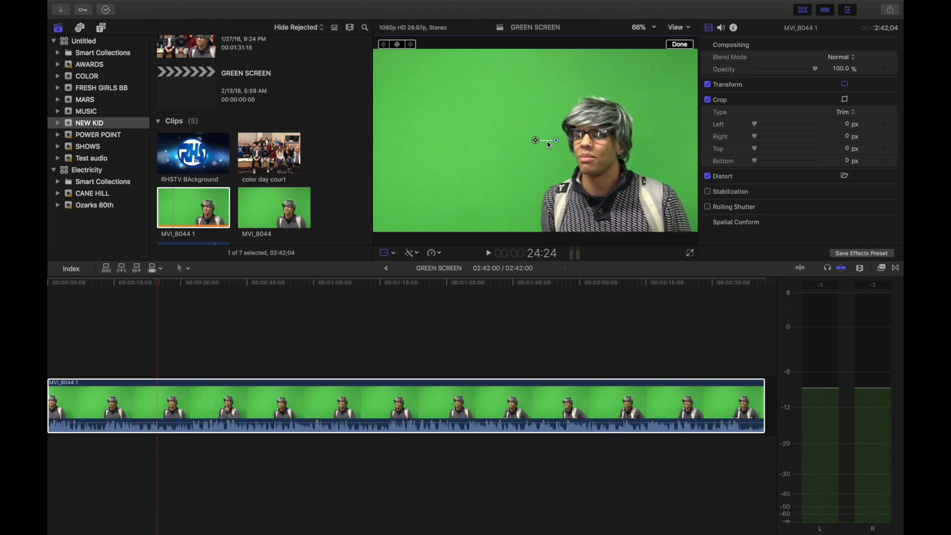
drag(535, 140, 540, 133)
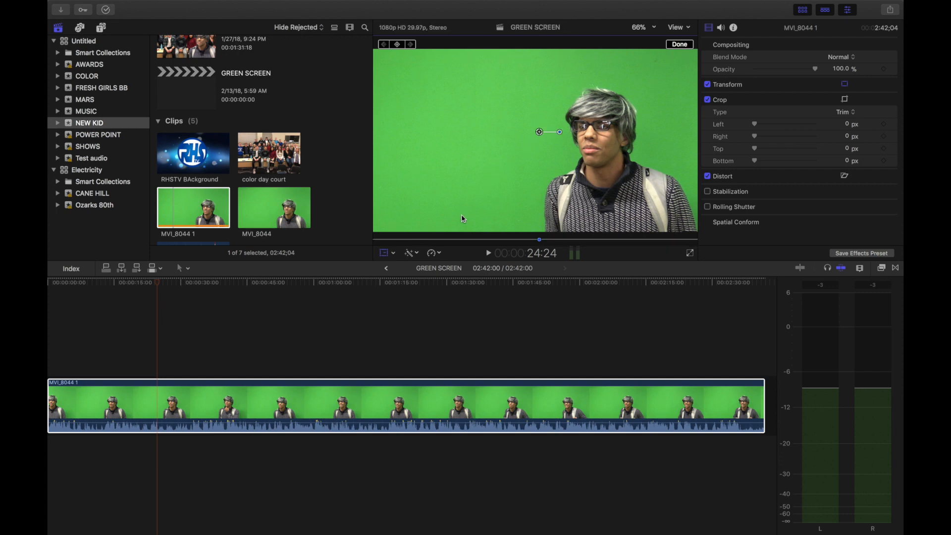
Apply Balance Color to the MVI_8044 1 clip in the timeline.
click(275, 390)
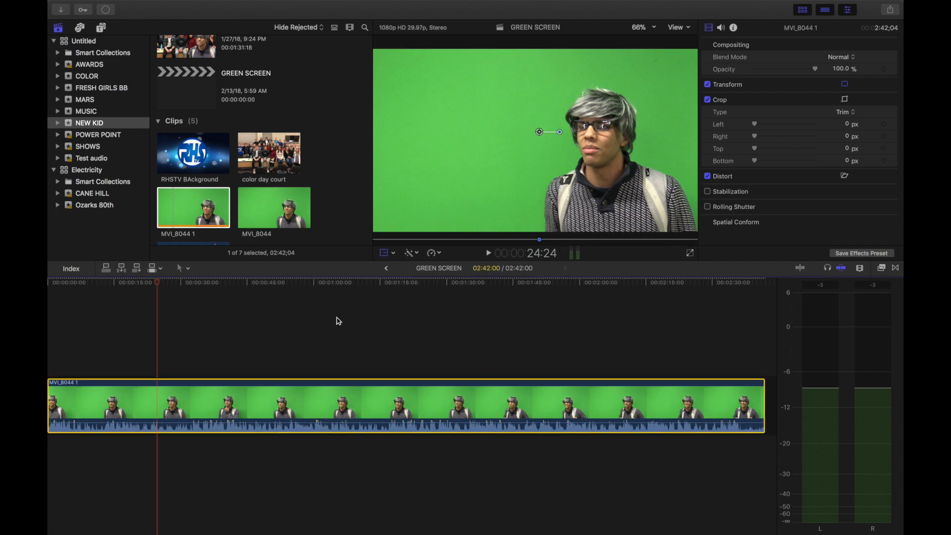
click(416, 254)
click(420, 262)
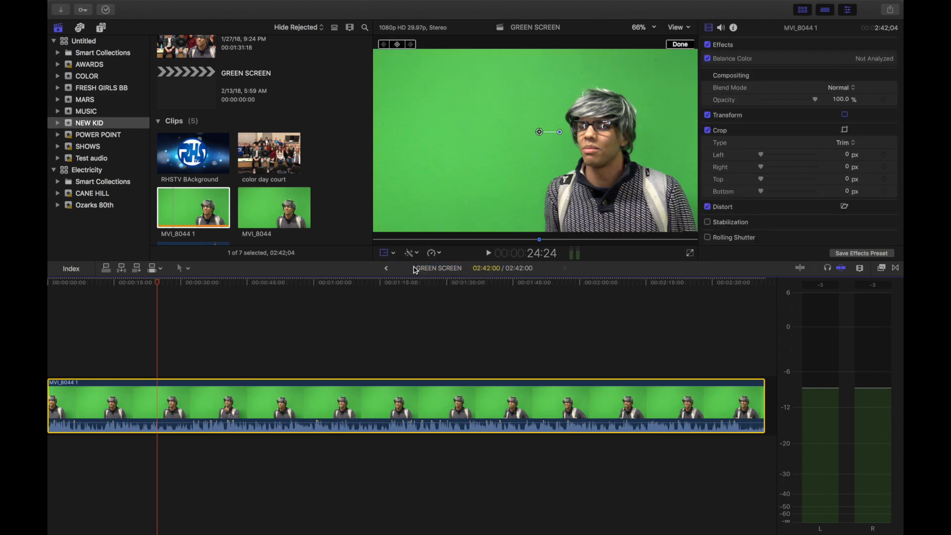
Play through the MVI_8044 1 clip to find the end of the first take and split it at 32:05.
scroll(261, 337, left, 2)
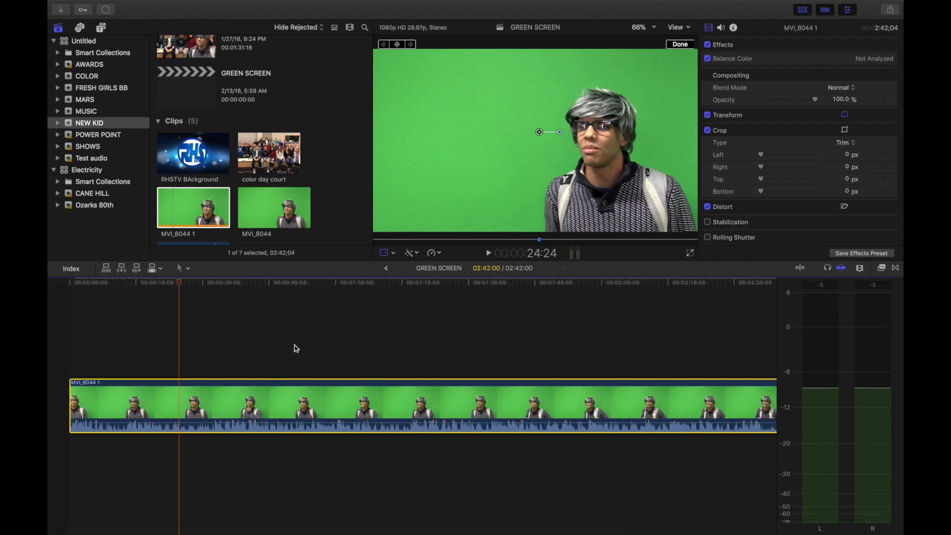
key(space)
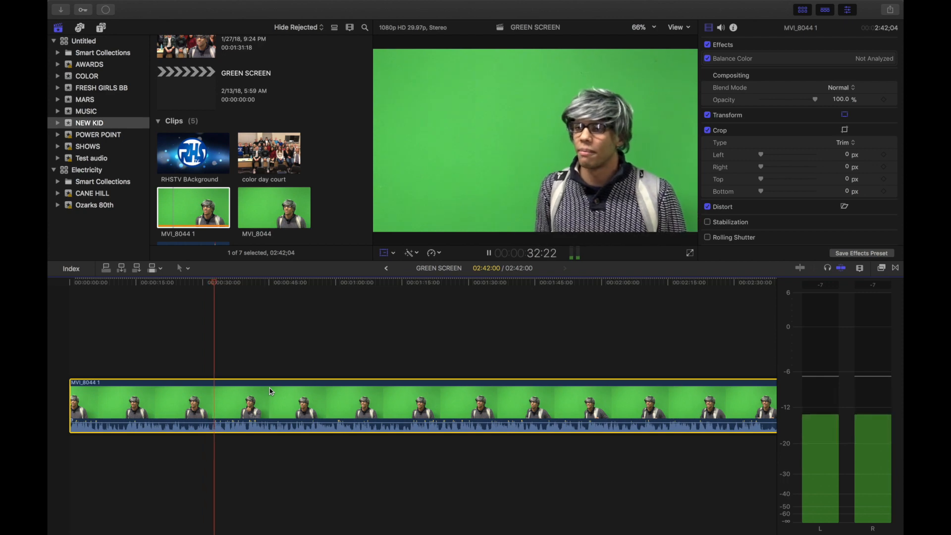
key(shift+t)
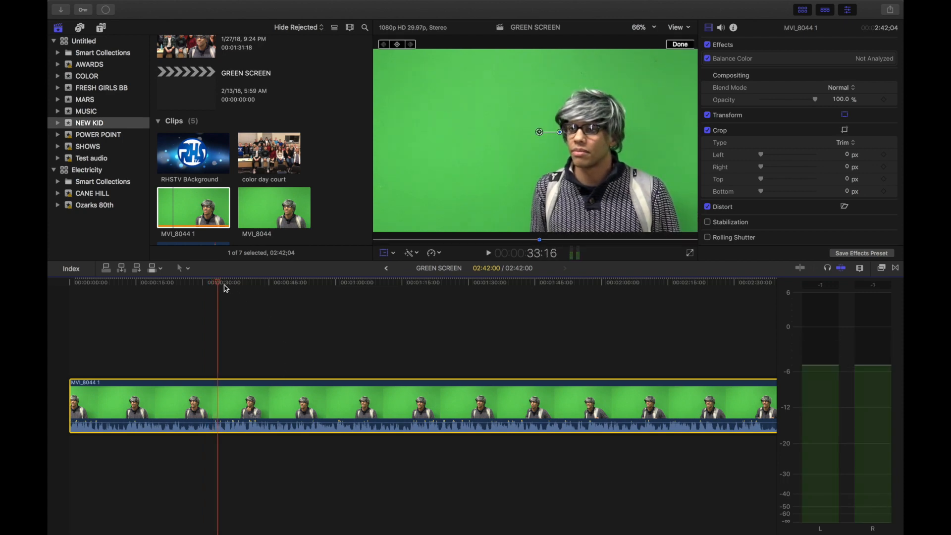
drag(219, 287, 213, 288)
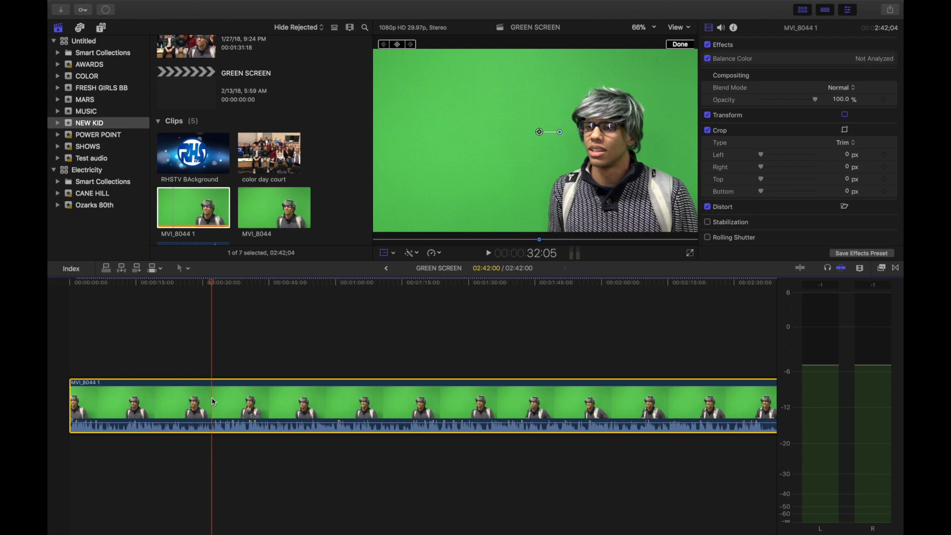
key(super+b)
Split the second MVI_8044 1 segment at 41:13 and delete the piece between the two cuts.
key(space)
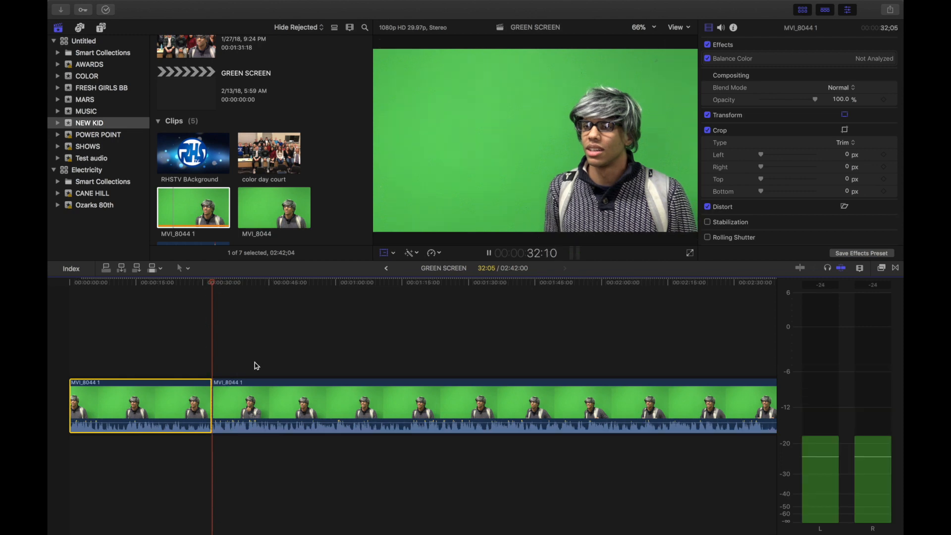
click(249, 368)
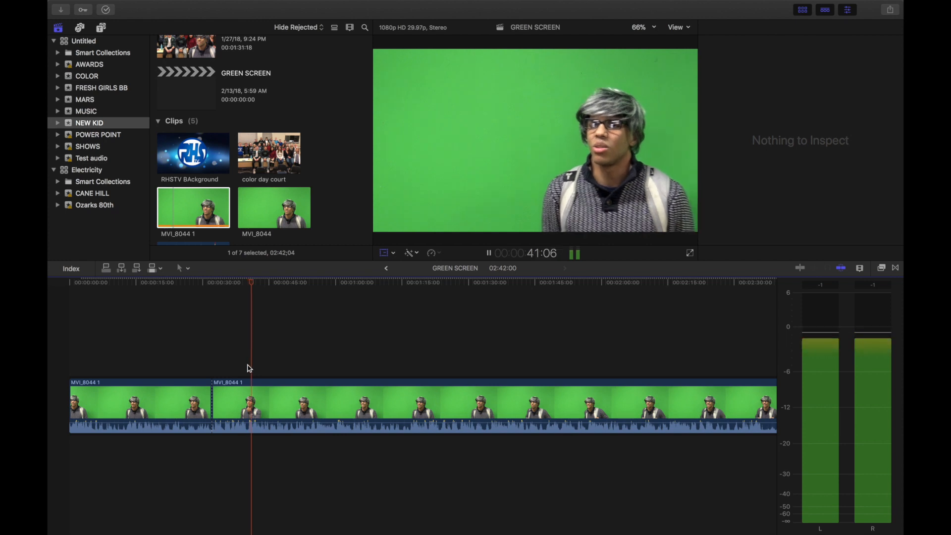
key(shift+t)
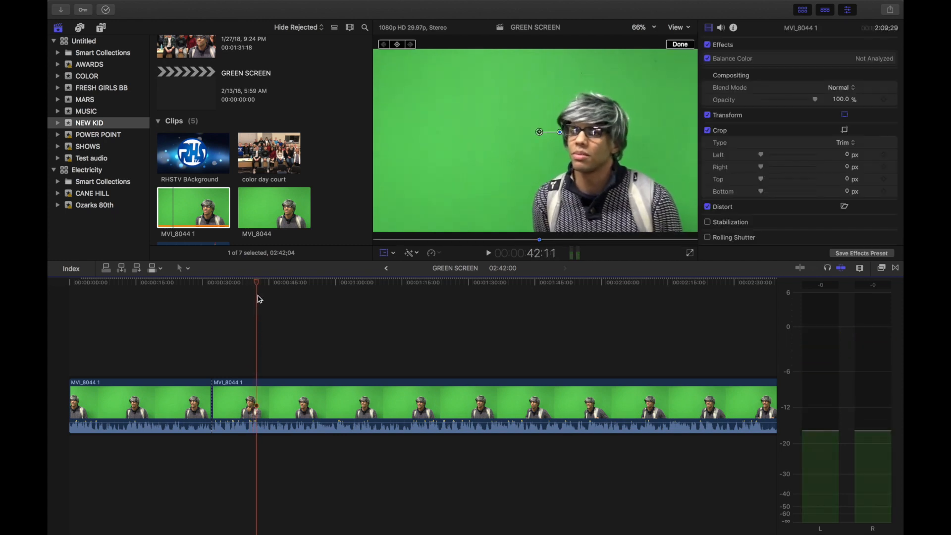
key(super+equal)
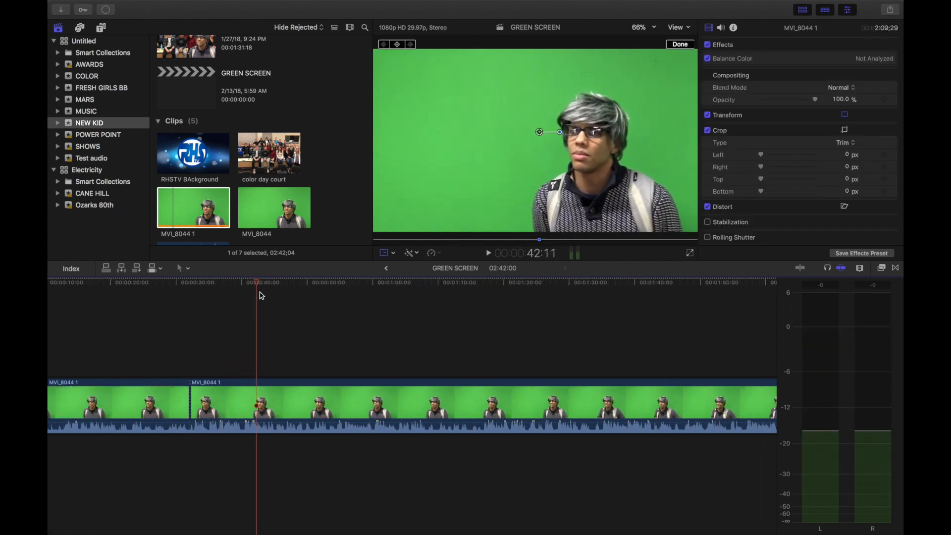
drag(257, 285, 253, 287)
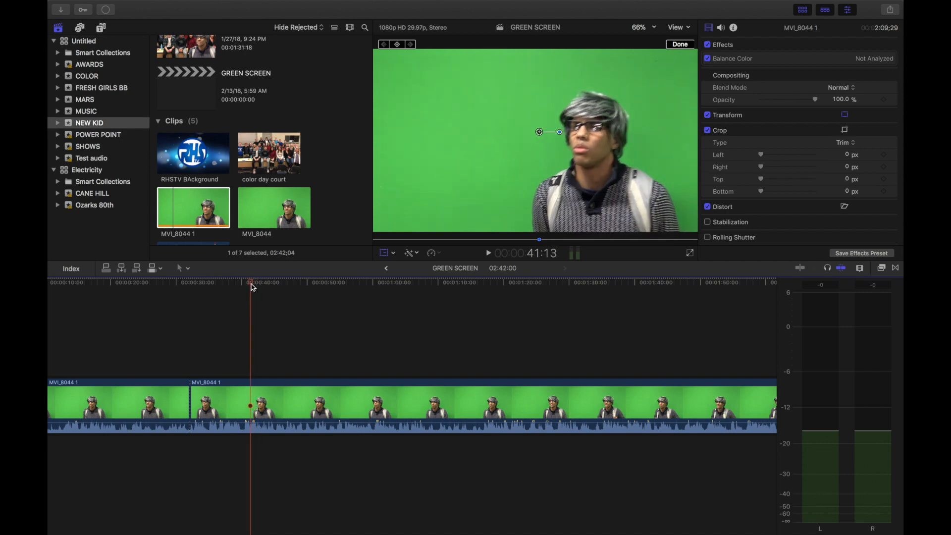
click(253, 387)
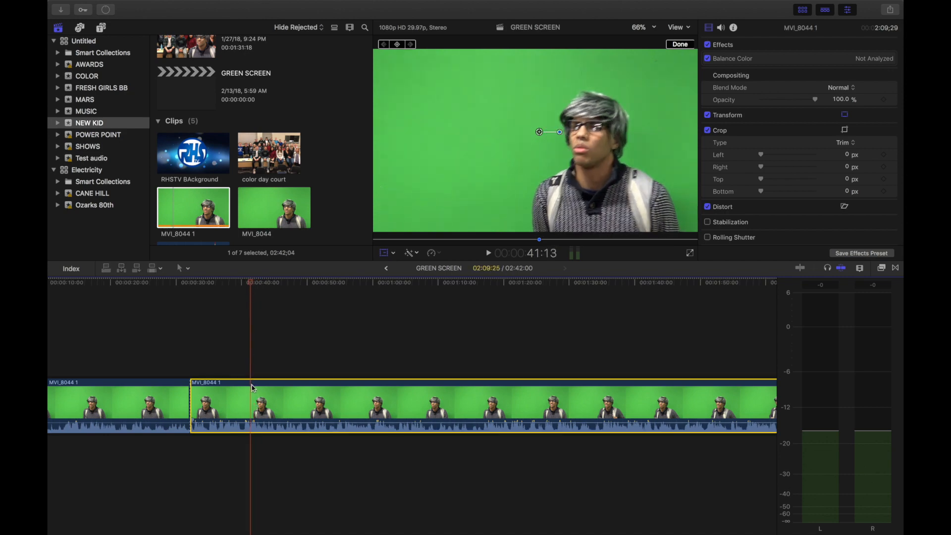
key(super+b)
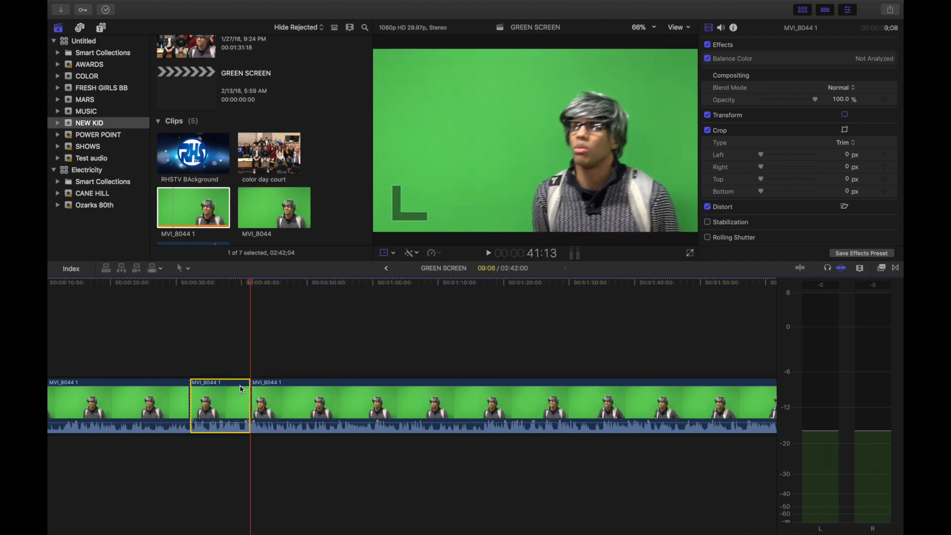
key(Delete)
Play on past the cut, split the second segment at 45:02 and delete everything after that point.
key(space)
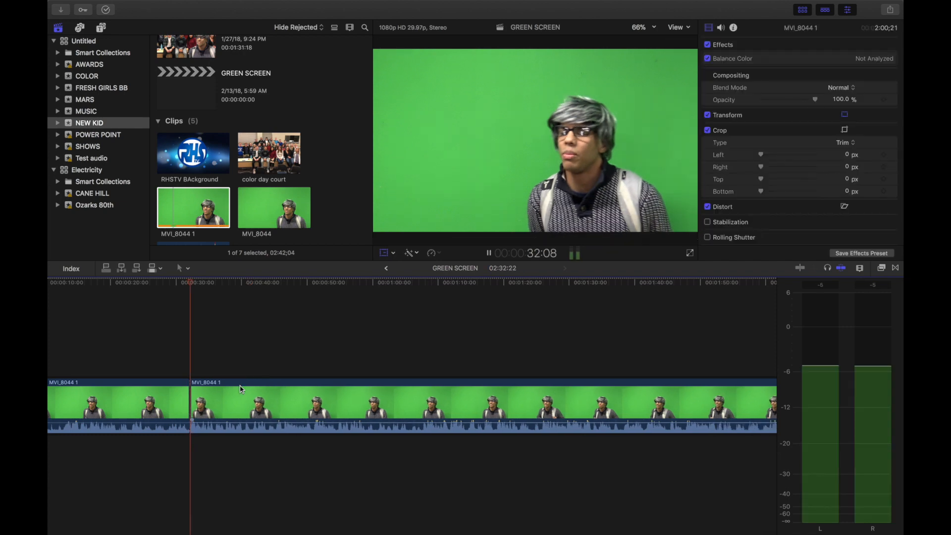
click(297, 367)
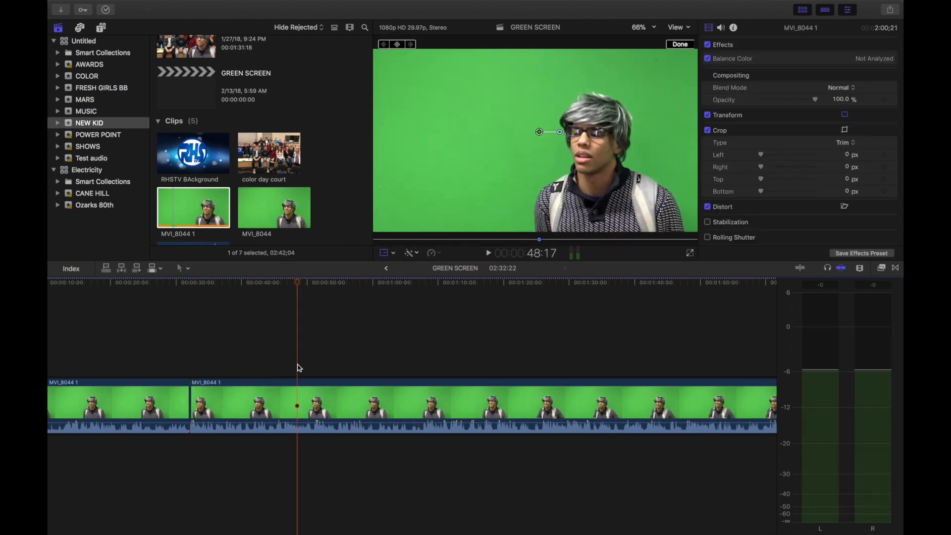
click(263, 365)
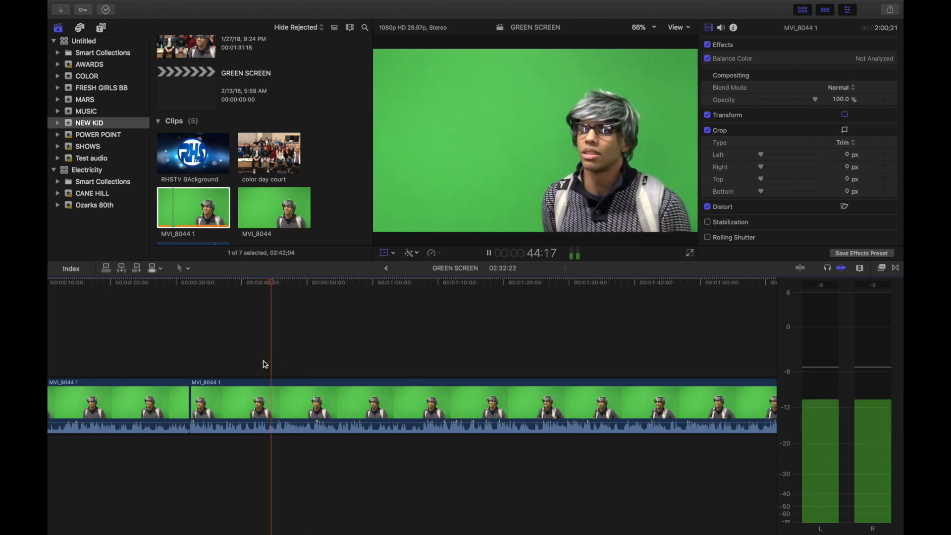
key(space)
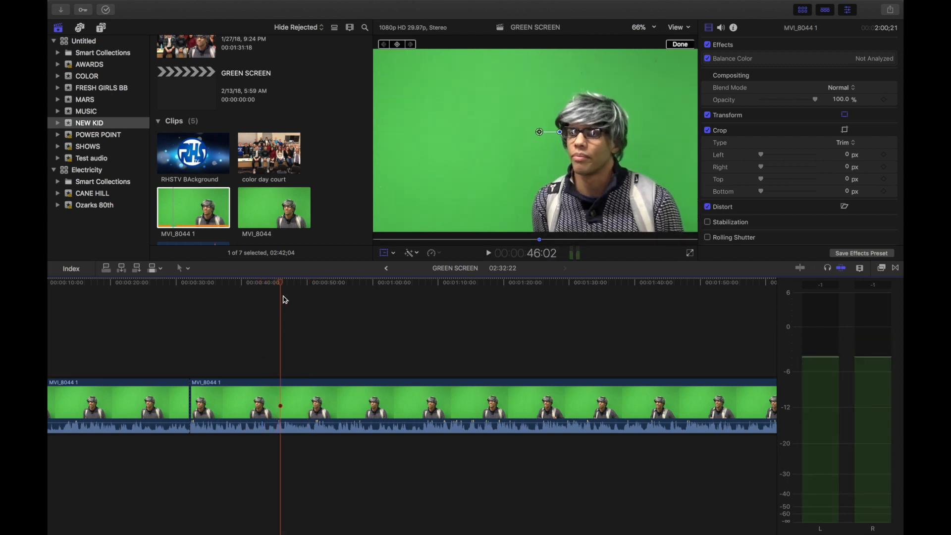
drag(282, 286, 275, 288)
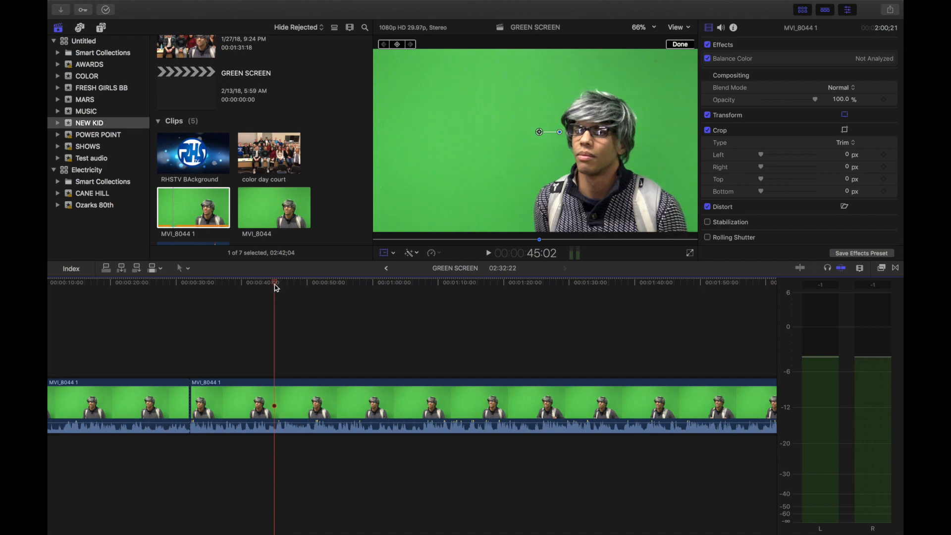
click(275, 394)
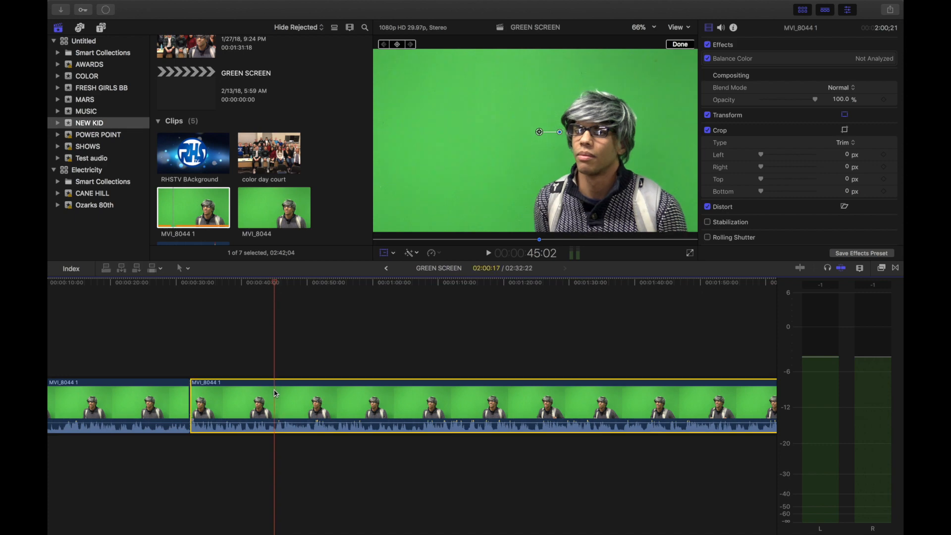
key(super+b)
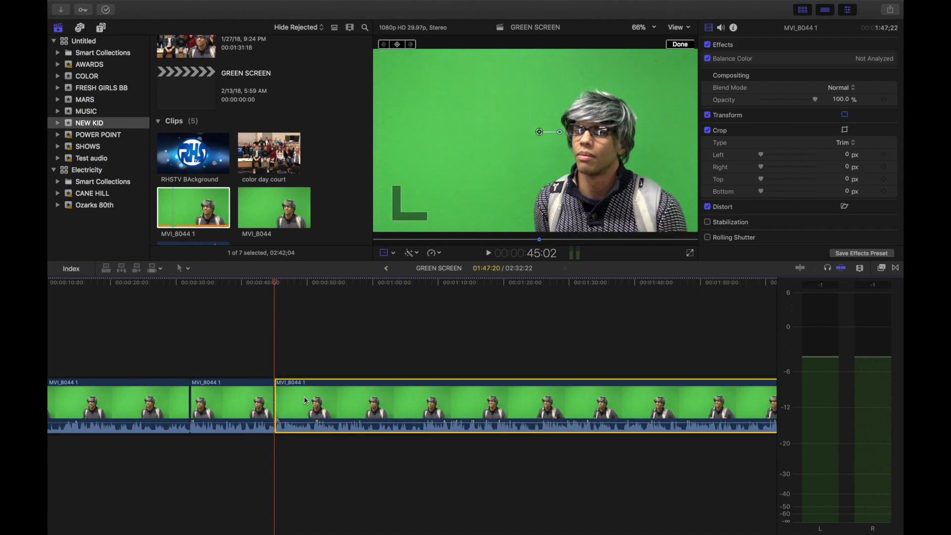
key(Delete)
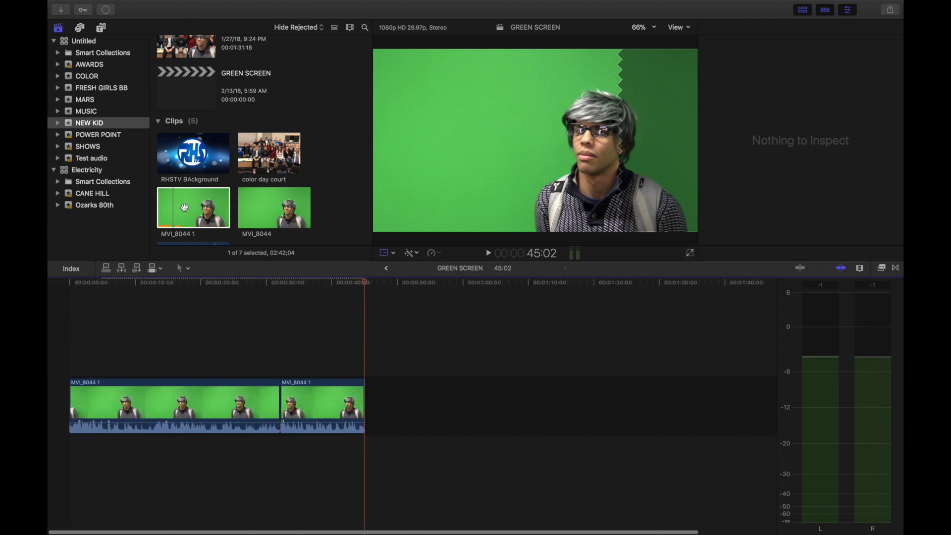
scroll(184, 160, down, 1)
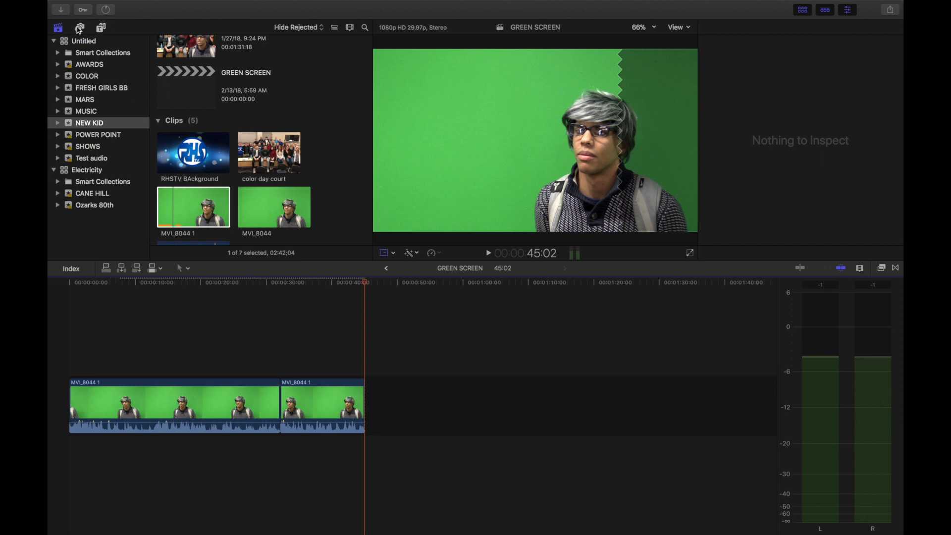
Insert the Centered title from Build In/Out before the first clip and set its main line to "Use of Green Screen".
click(99, 29)
drag(191, 118, 71, 385)
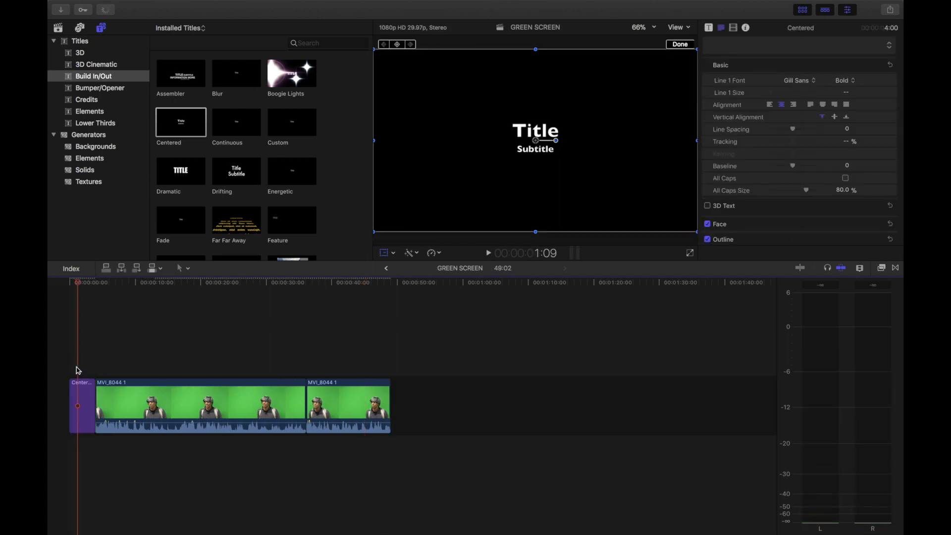
double_click(522, 134)
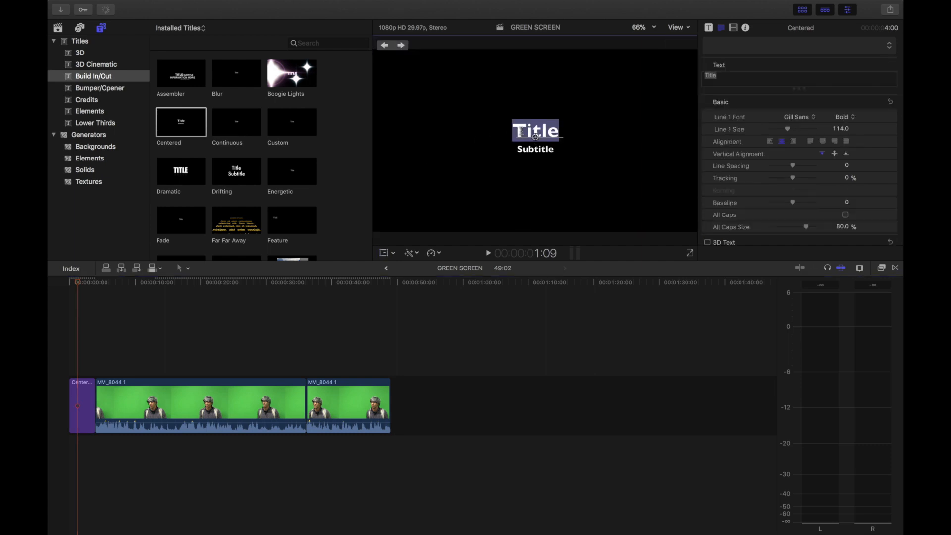
text(Use of)
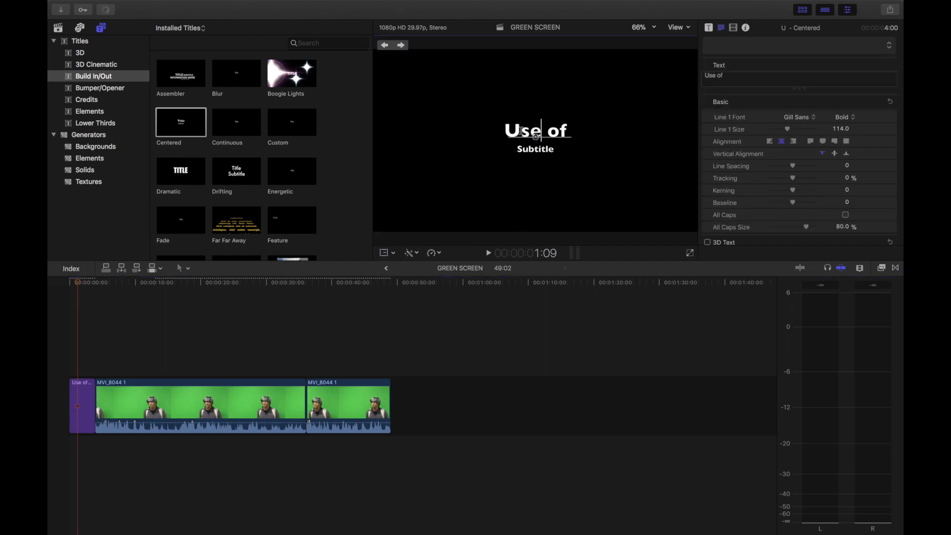
text( Green Scrre)
key(BackSpace)
key(BackSpace)
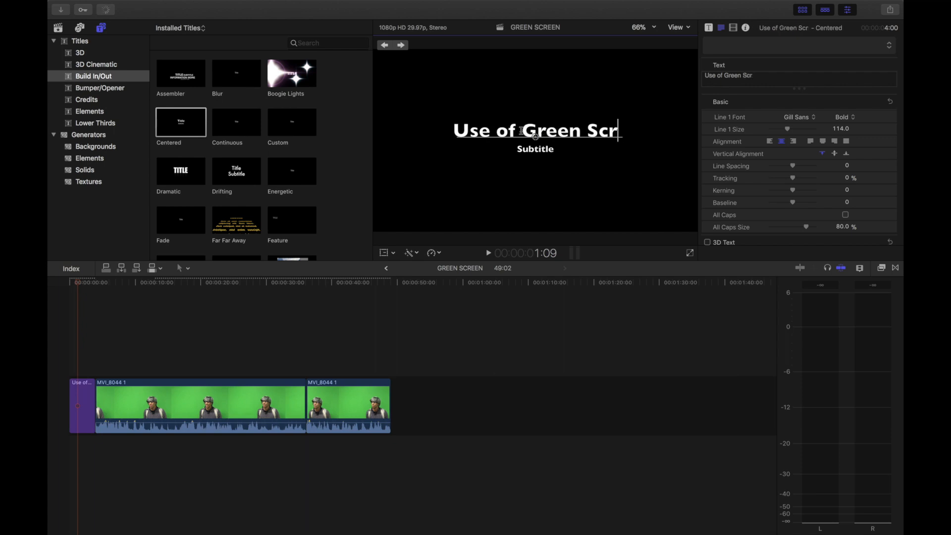
text(ee)
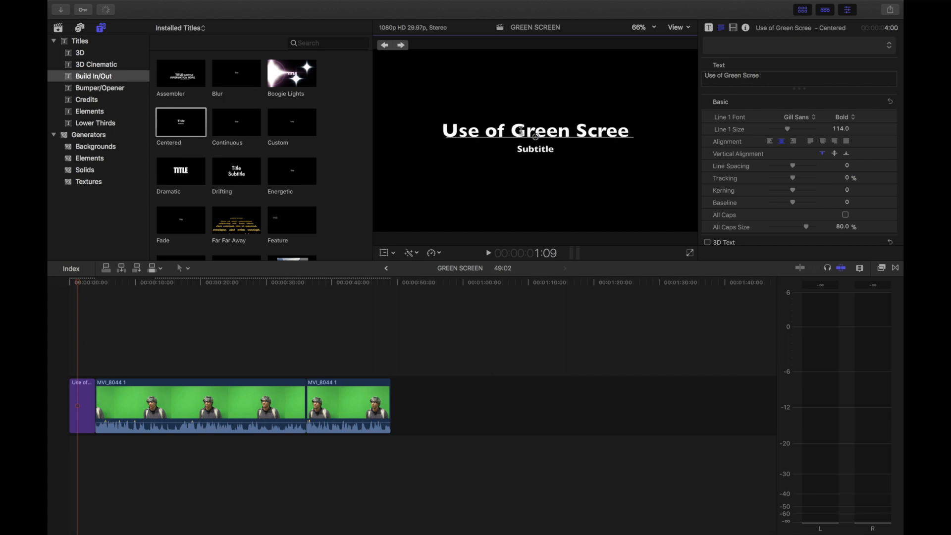
text(n)
Replace the title's subtitle line with "Using FCPX".
drag(520, 130, 559, 150)
click(559, 150)
click(529, 151)
double_click(535, 151)
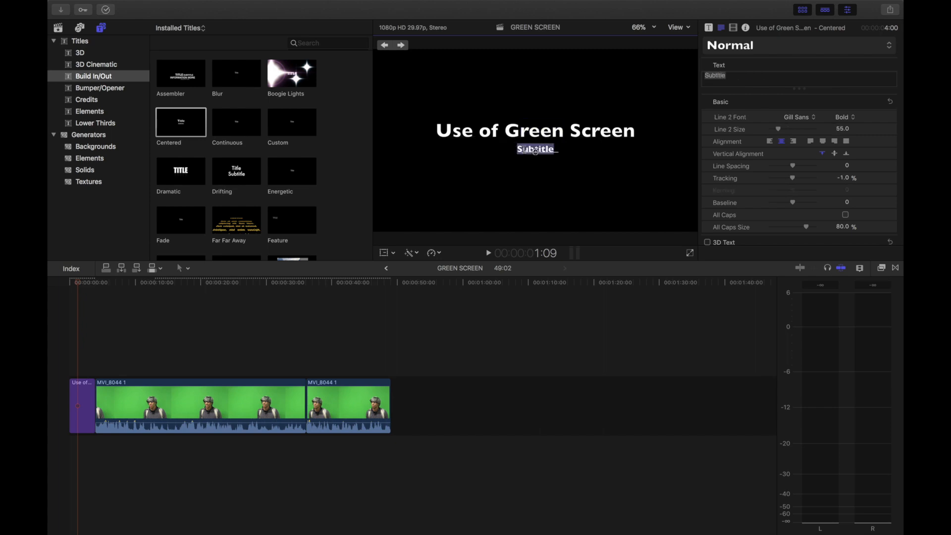
text(Using)
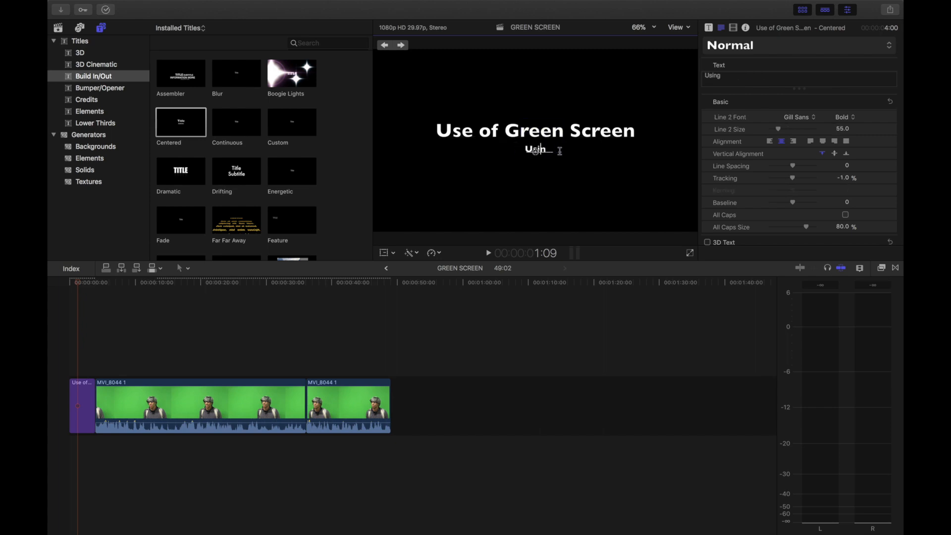
text( FCPX)
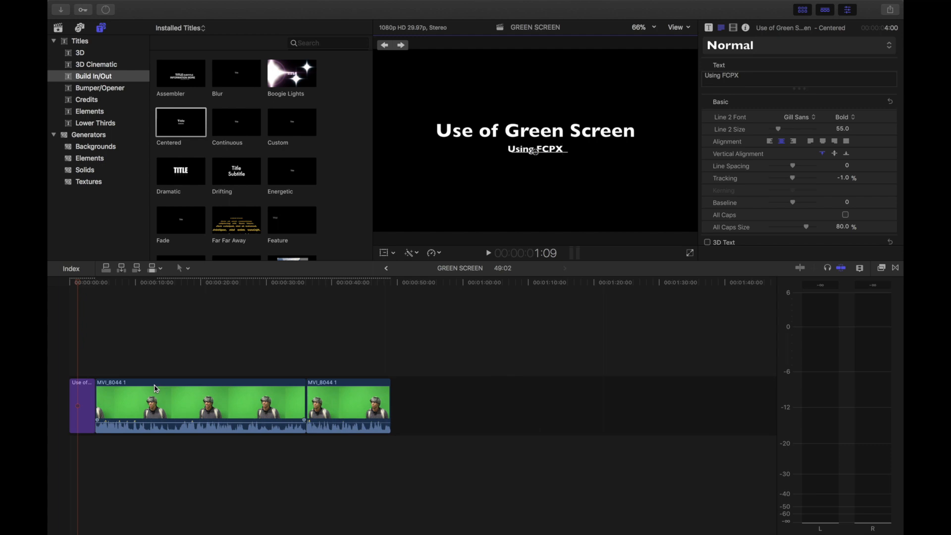
Apply the Keyer effect from the Keying category to both MVI_8044 1 clips in the timeline.
click(192, 313)
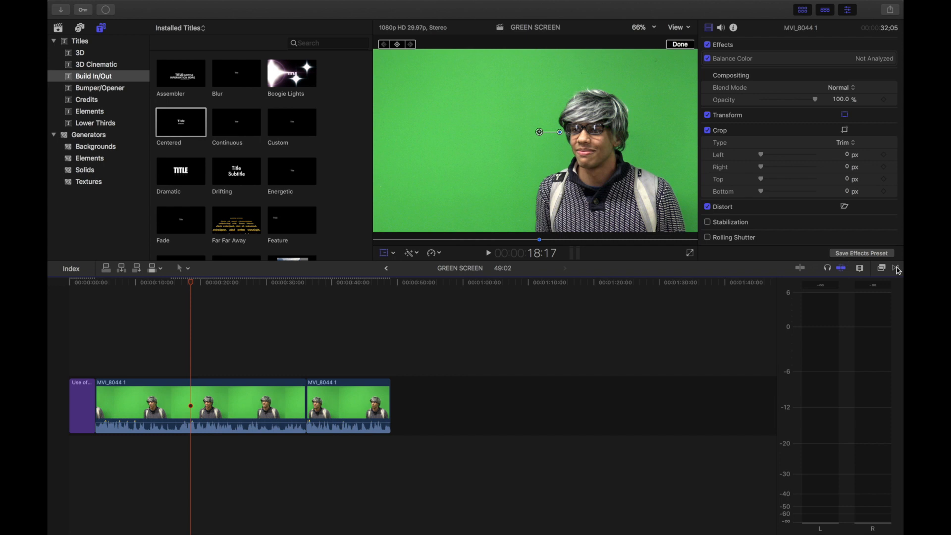
click(896, 268)
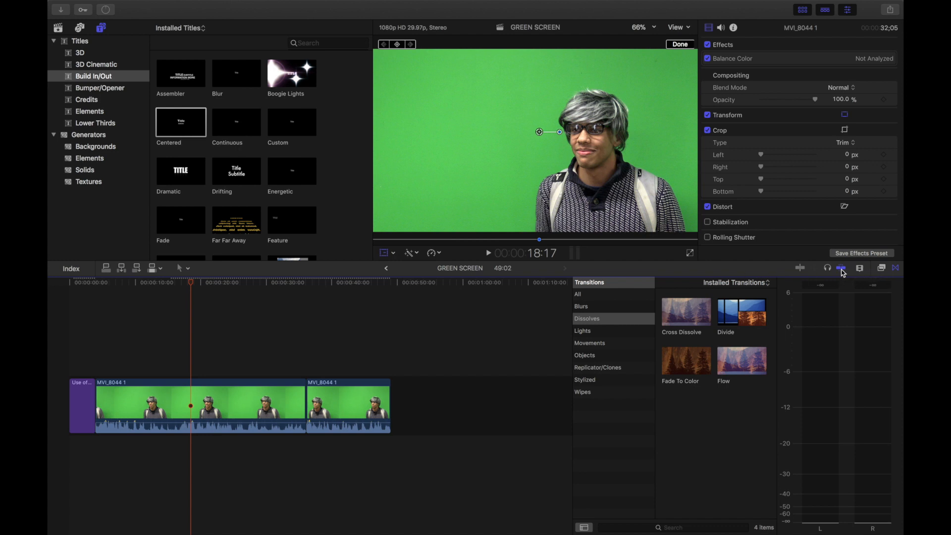
click(882, 269)
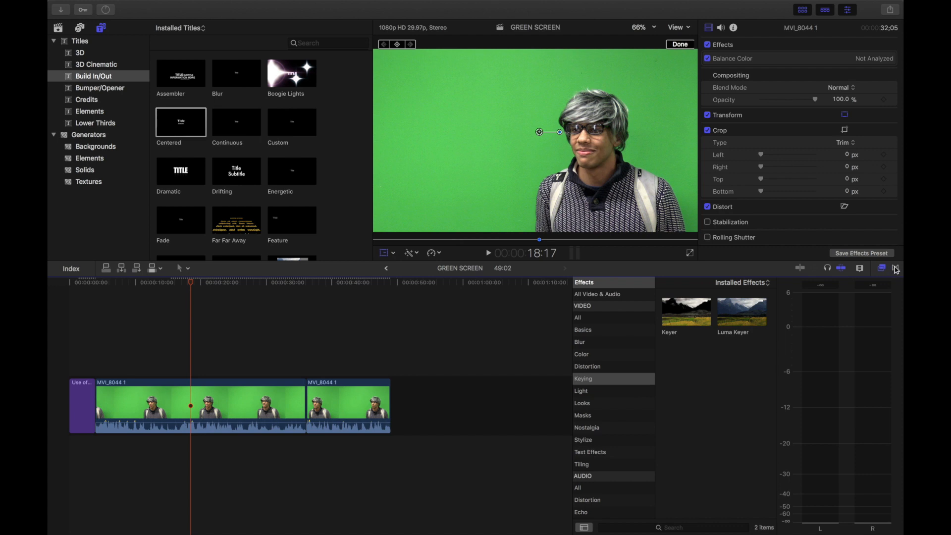
click(593, 383)
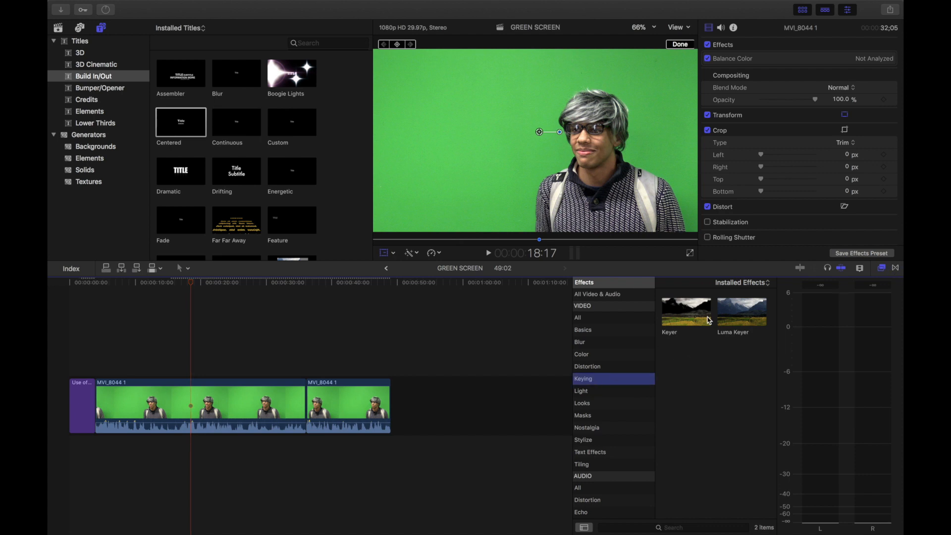
drag(692, 316, 281, 402)
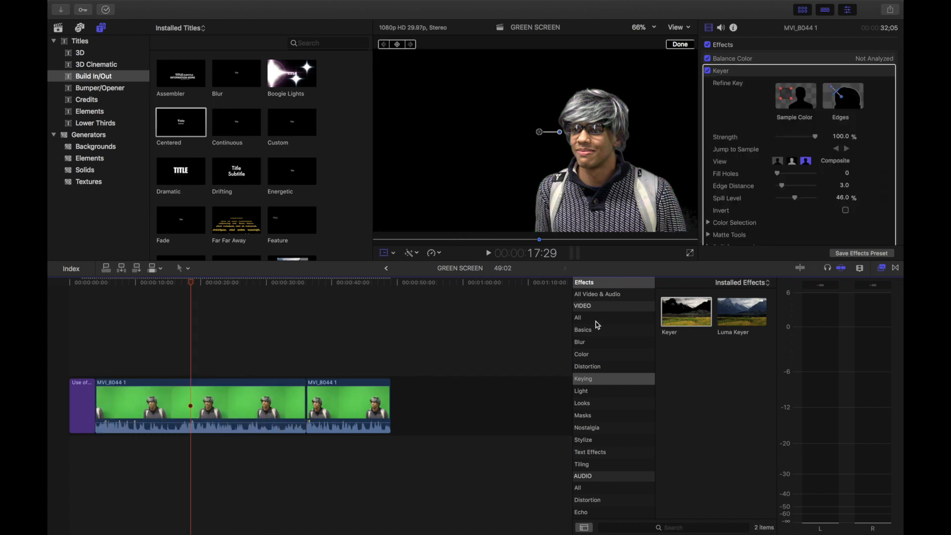
drag(672, 317, 367, 402)
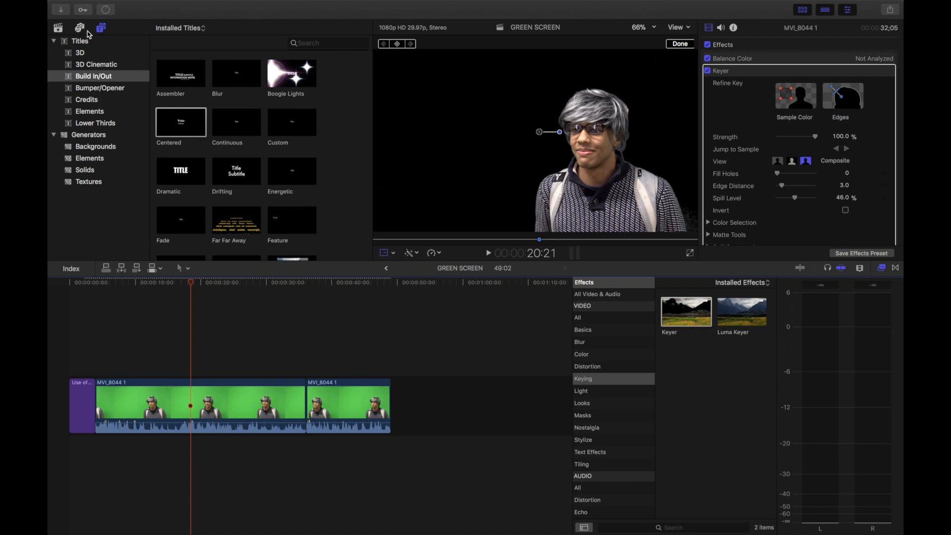
Place the color day court photo beneath the first MVI_8044 1 clip and extend it to the end of the second clip.
click(58, 27)
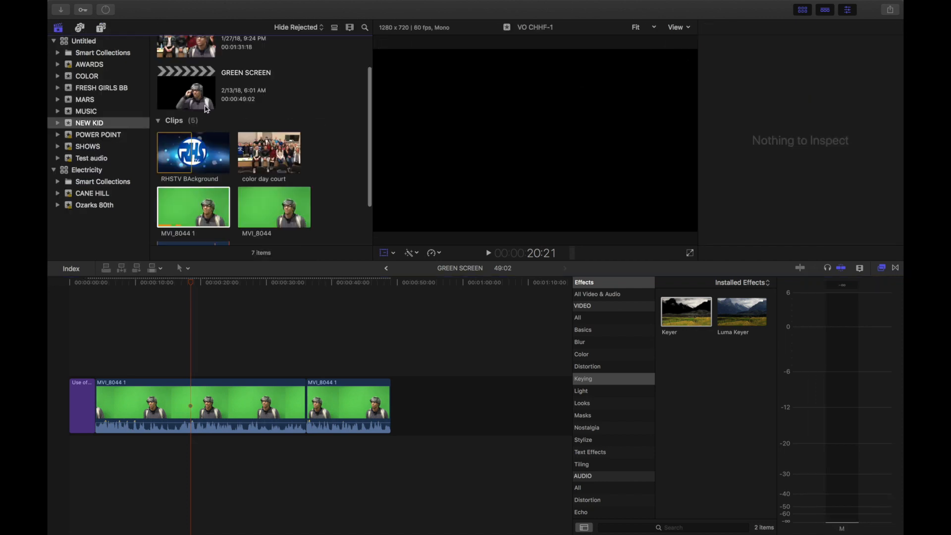
scroll(207, 109, up, 3)
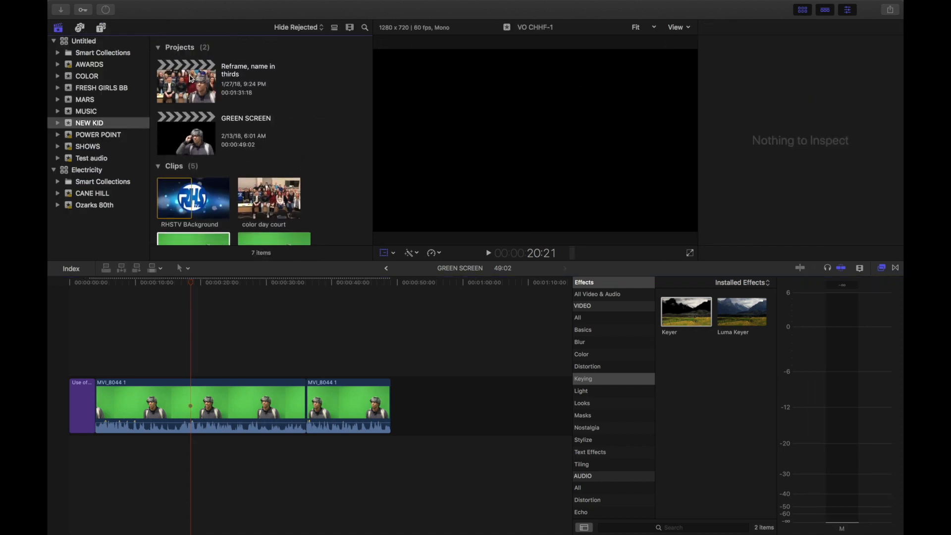
click(267, 203)
drag(267, 203, 95, 450)
drag(319, 456, 389, 456)
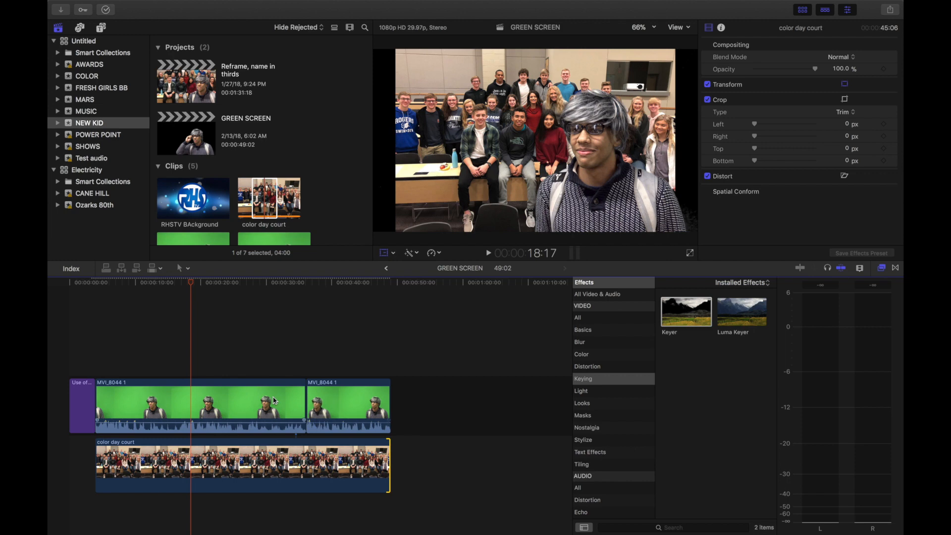
Preview the keyed footage and enlarge the color day court photo to about 125% so it fills the frame.
click(97, 366)
key(space)
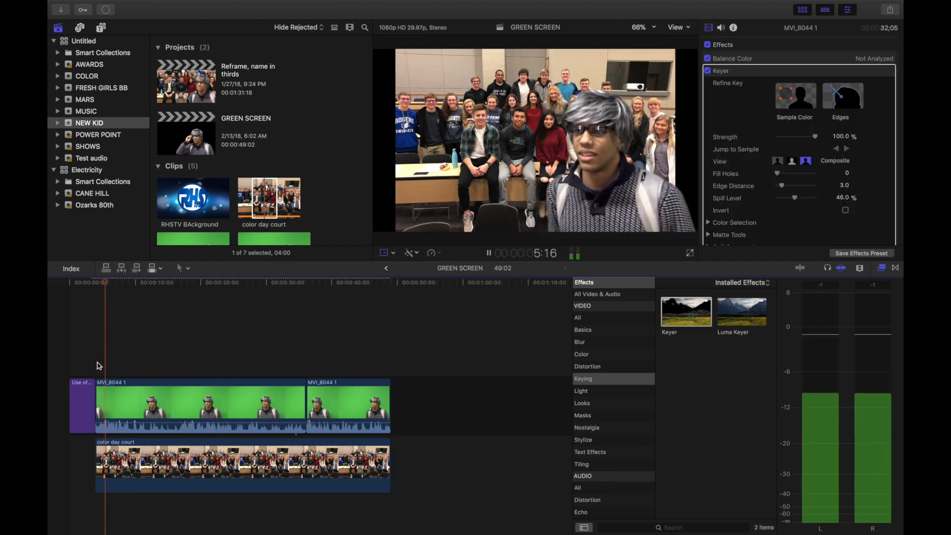
key(space)
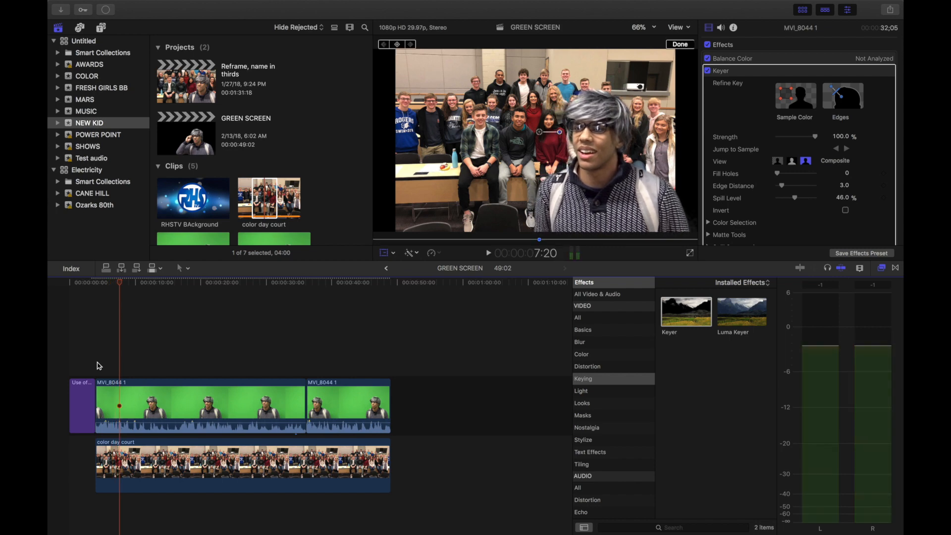
click(138, 461)
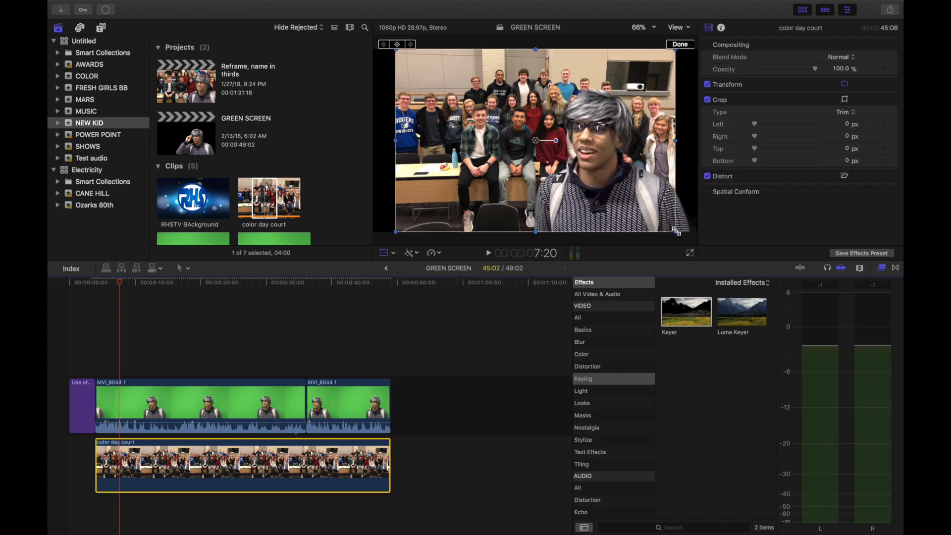
drag(676, 232, 711, 252)
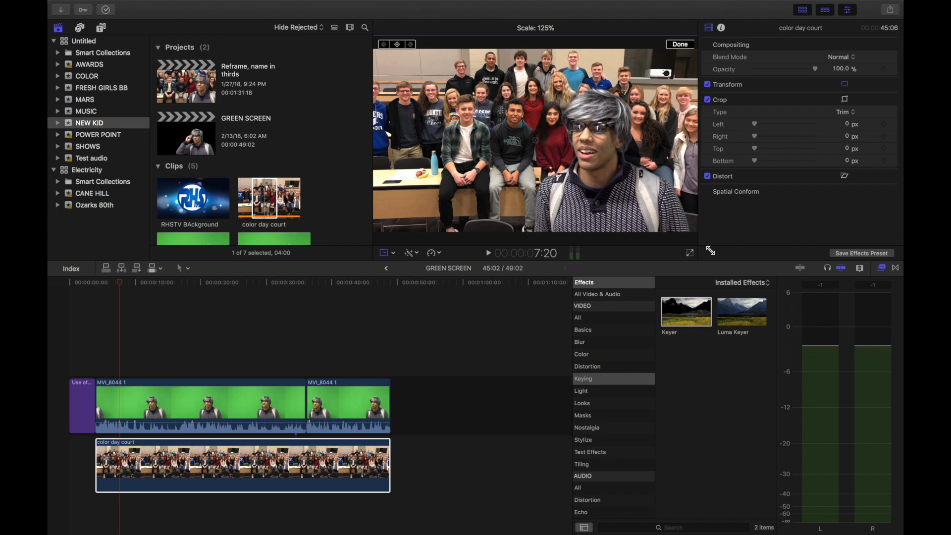
drag(541, 144, 541, 147)
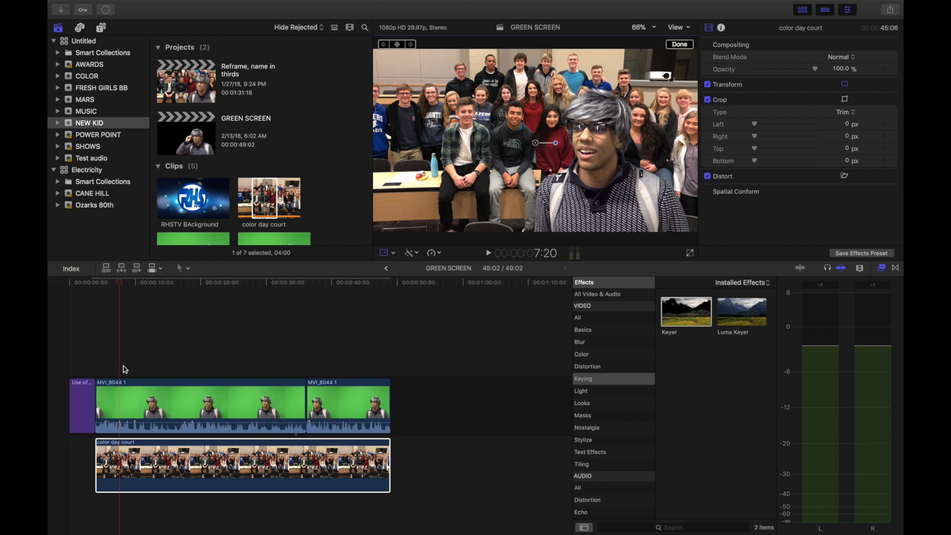
Play through the first MVI_8044 1 clip, split it at 20:22 and delete the part before the cut.
key(space)
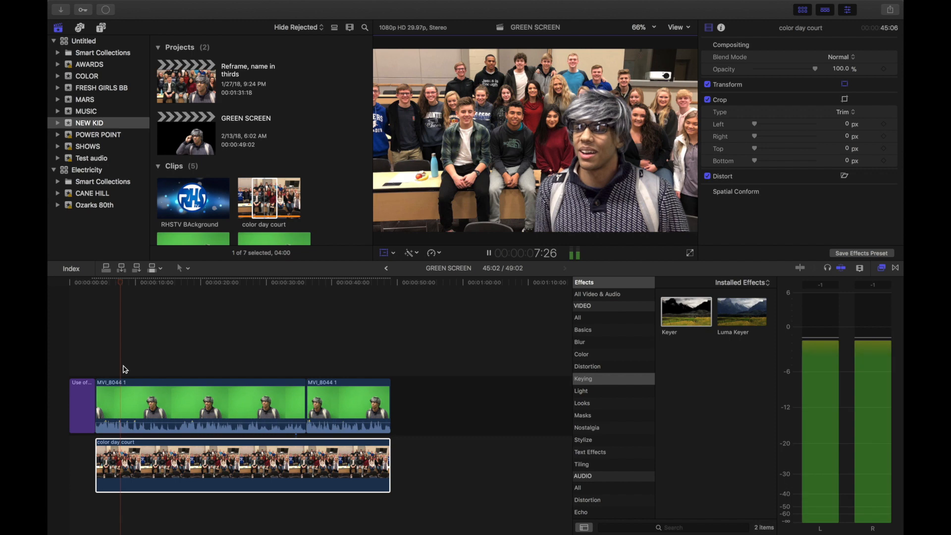
click(151, 364)
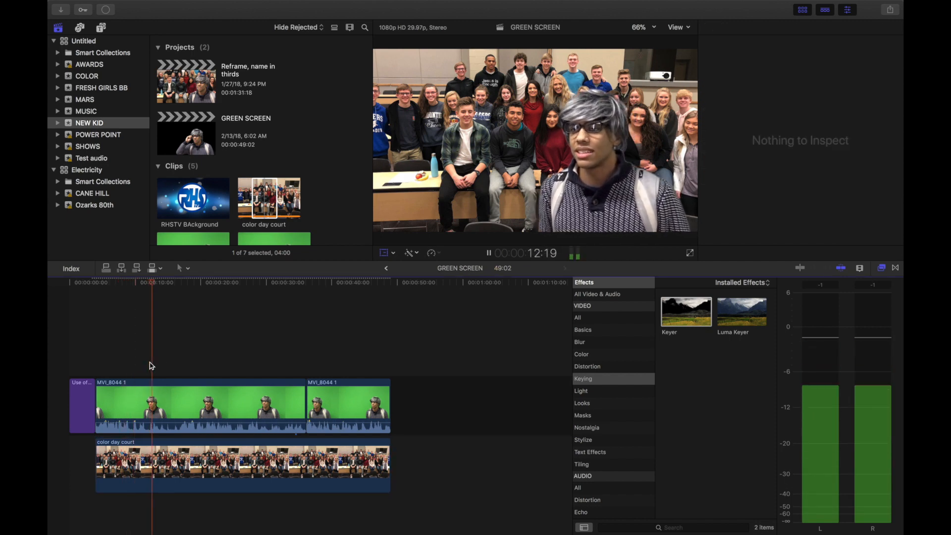
click(186, 368)
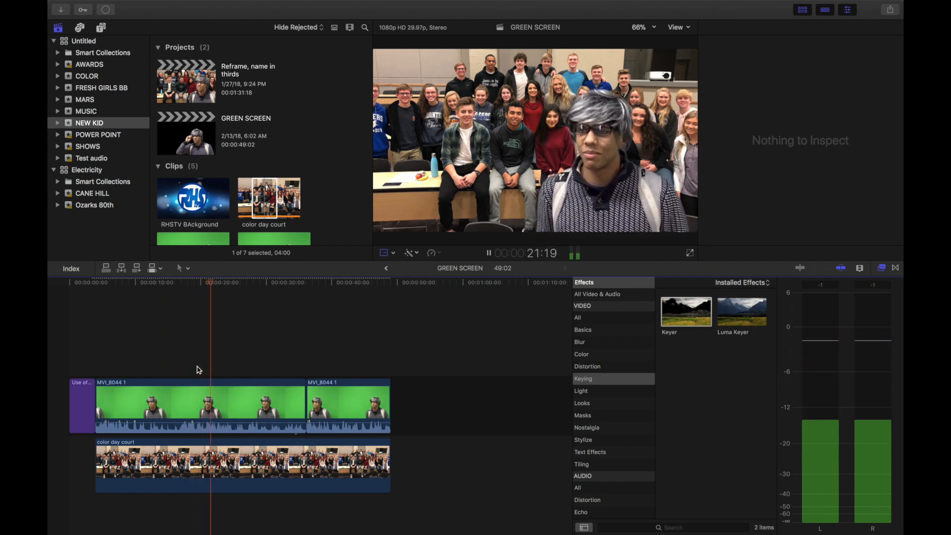
key(space)
drag(219, 284, 207, 289)
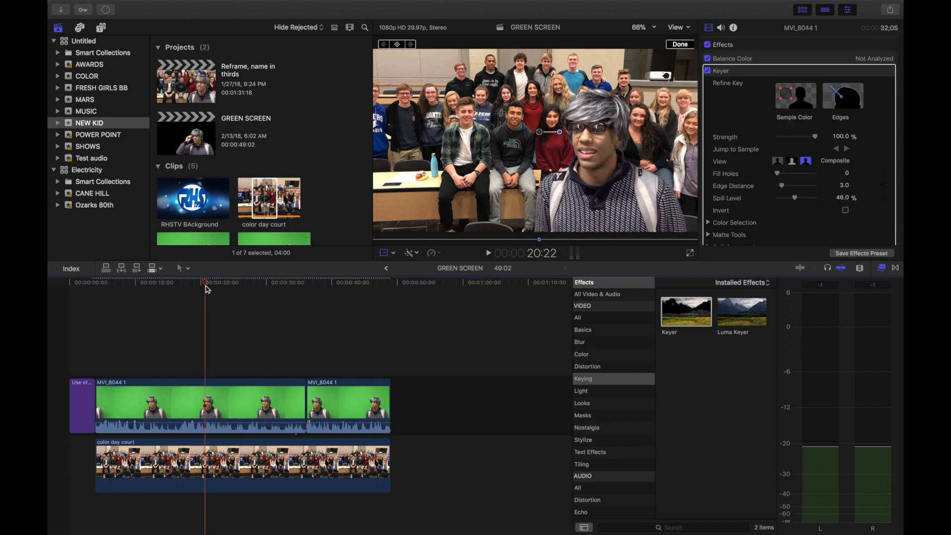
click(207, 391)
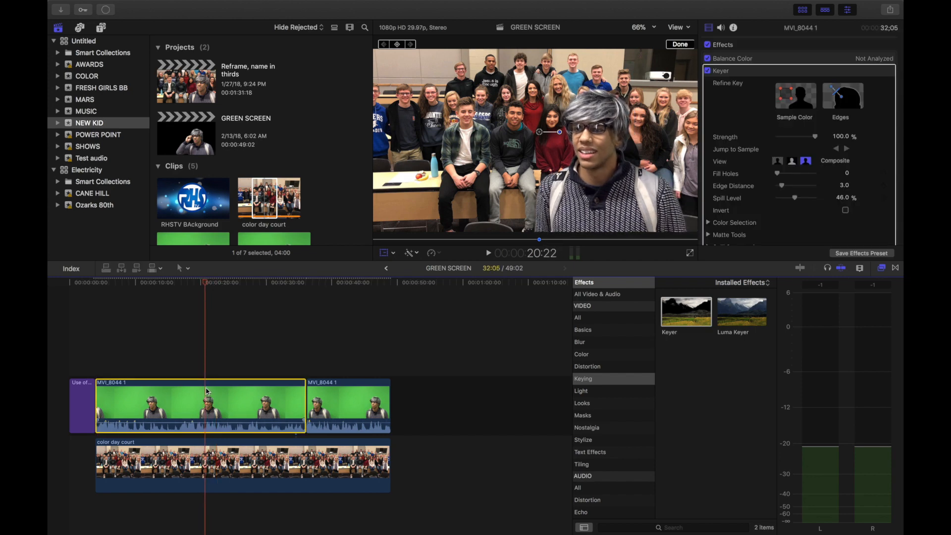
key(super+b)
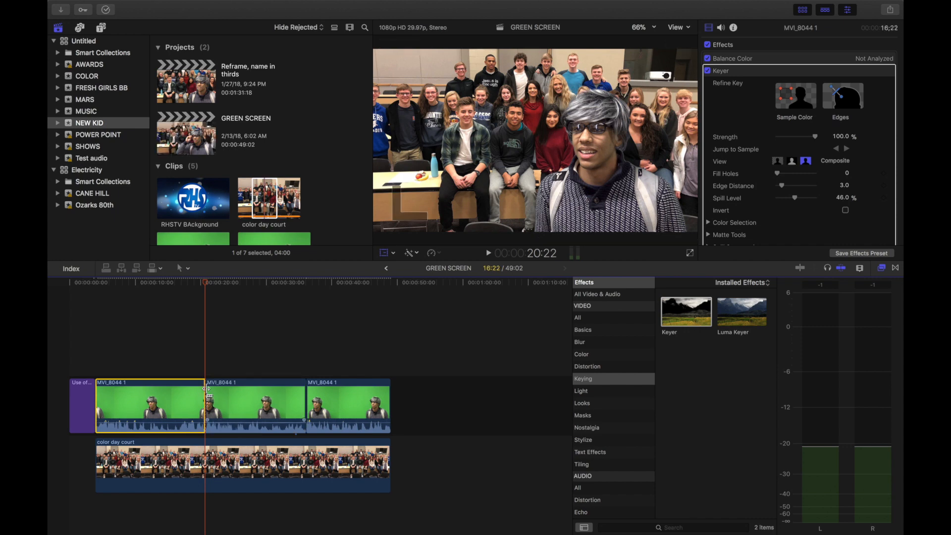
key(Delete)
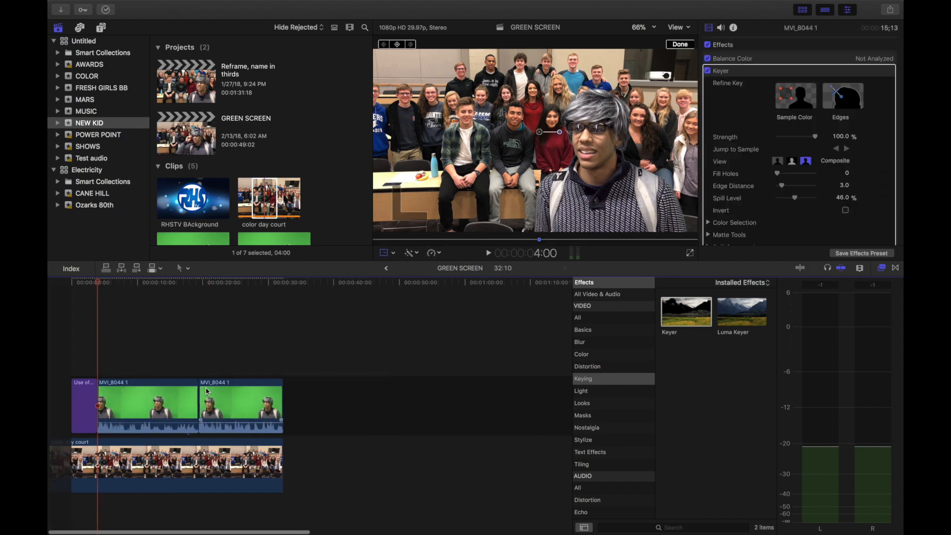
Split the color day court photo at 4:00, where the title ends, and delete the part before the cut.
click(97, 452)
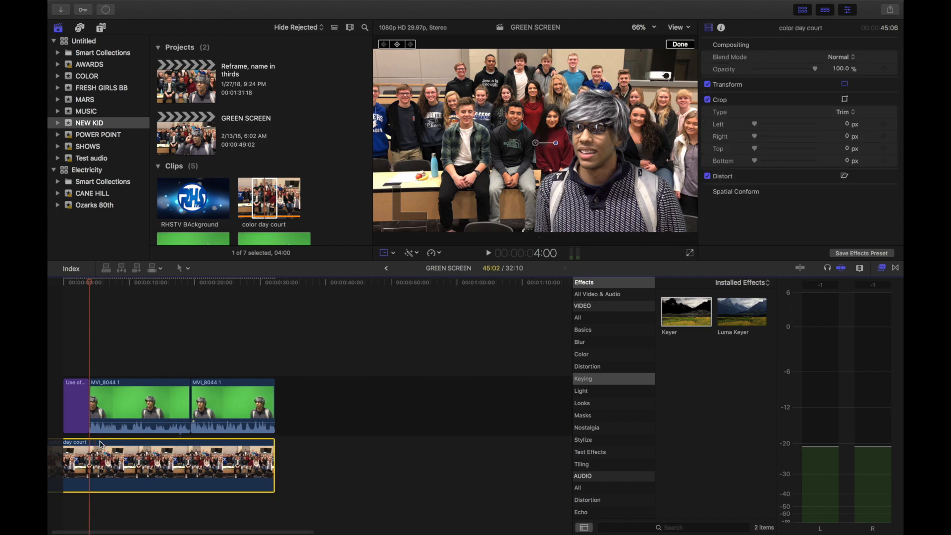
key(super+b)
key(Delete)
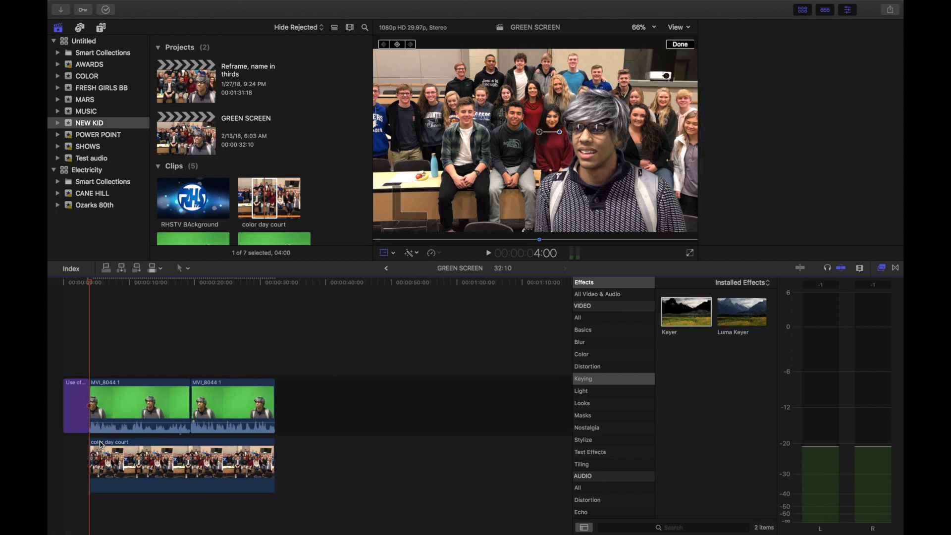
Detach the first MVI_8044 1 clip's audio and trim about 4 seconds off its video start so the audio runs under the title.
right_click(106, 410)
click(119, 398)
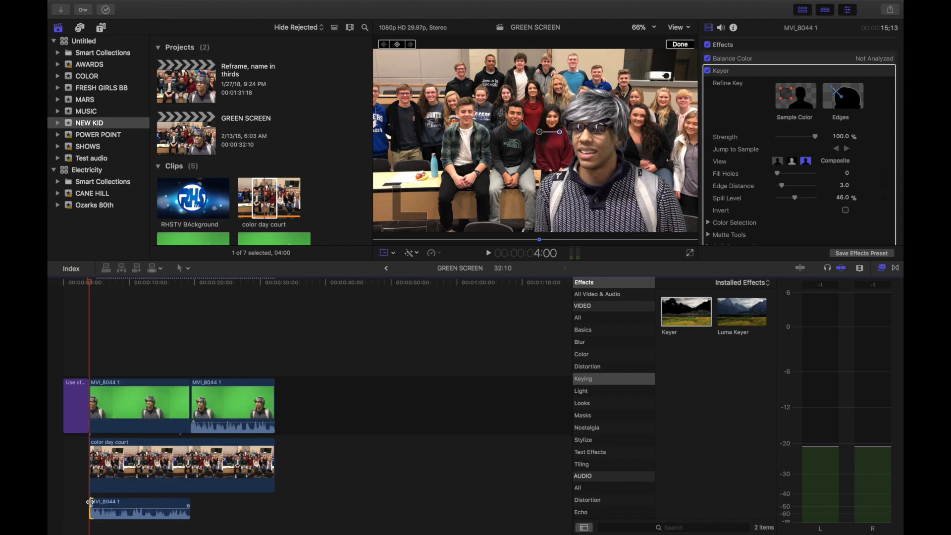
click(91, 501)
drag(91, 405, 114, 407)
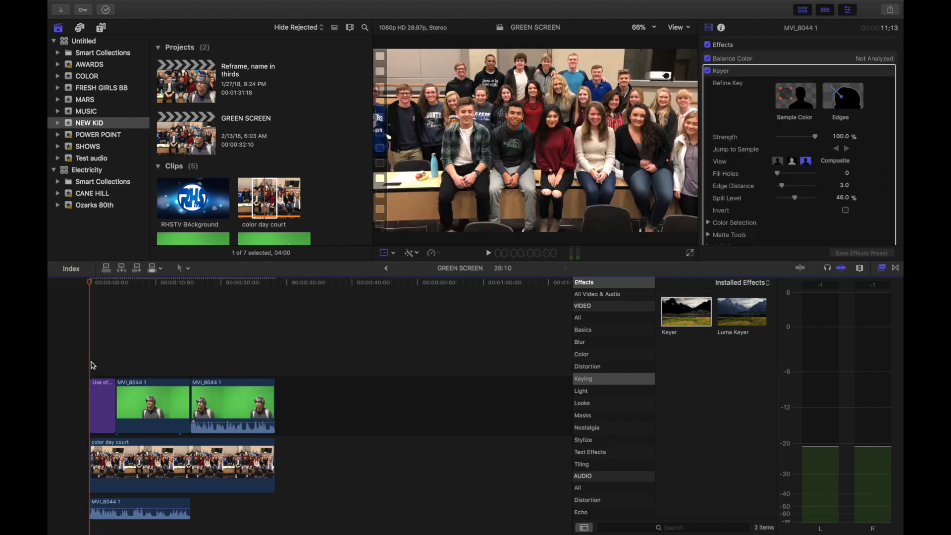
Preview the opening and trim the start of the color day court photo to the end of the title.
key(space)
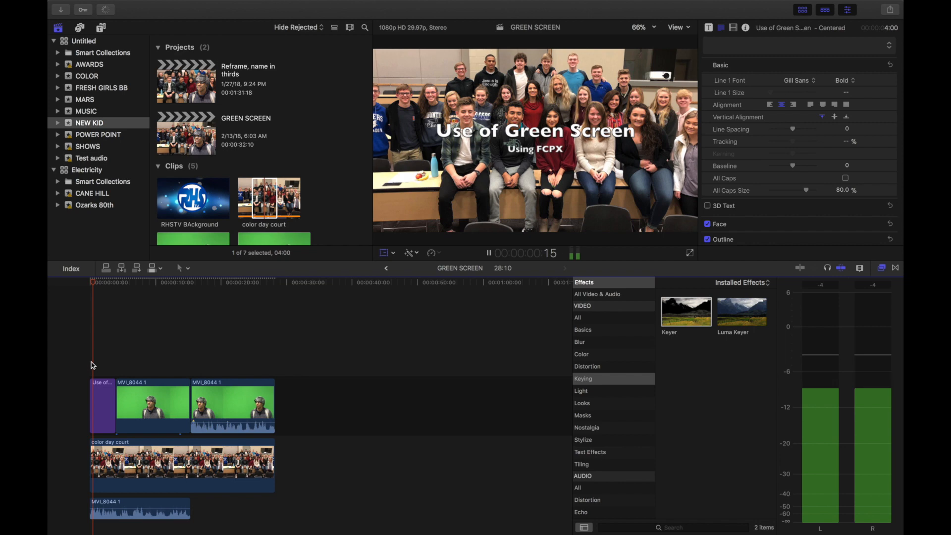
drag(91, 448, 116, 450)
click(95, 357)
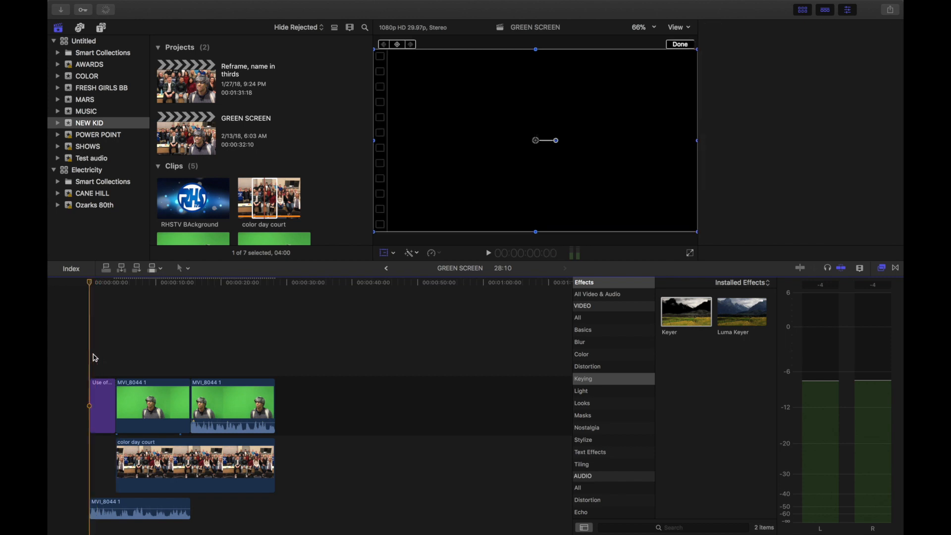
Play the project from the start past the cut between the two MVI_8044 1 clips and look through the event's clips.
key(space)
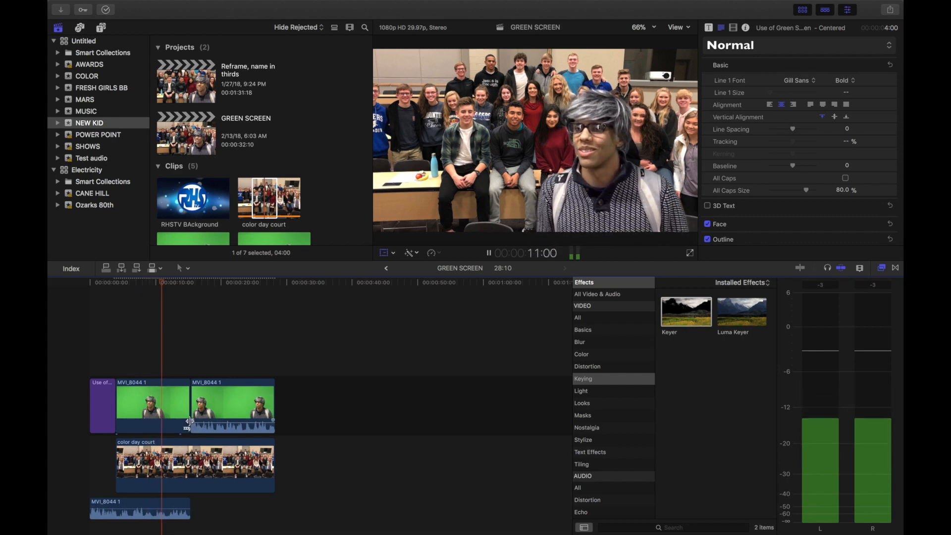
key(space)
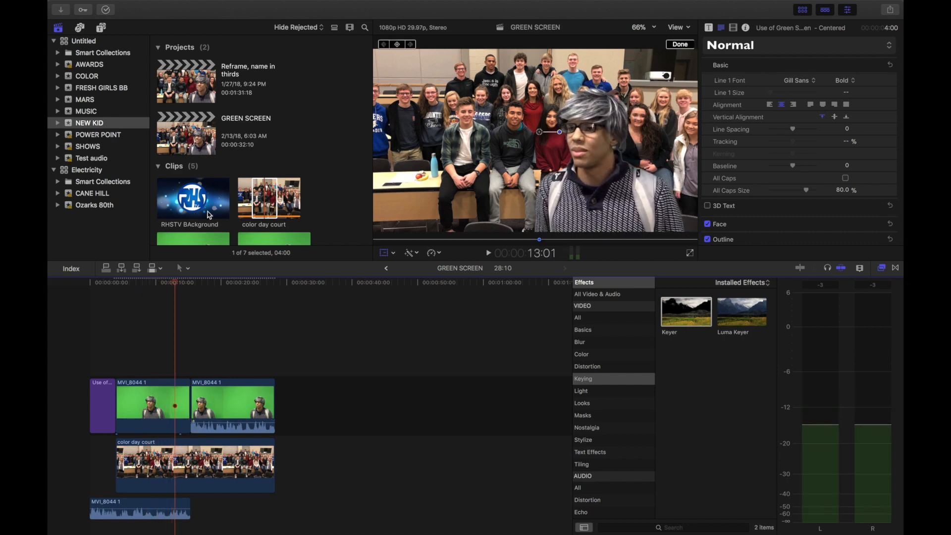
scroll(246, 91, down, 3)
scroll(245, 90, down, 2)
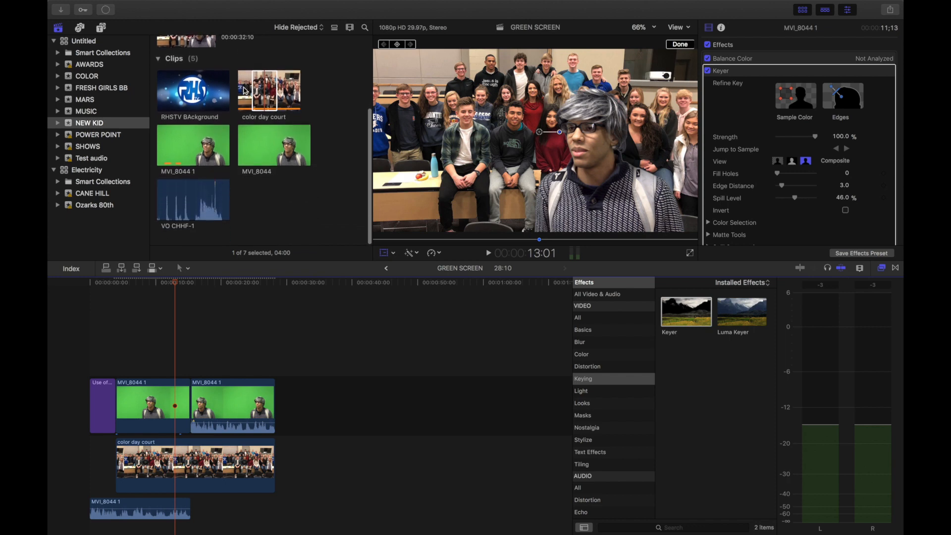
scroll(244, 90, up, 5)
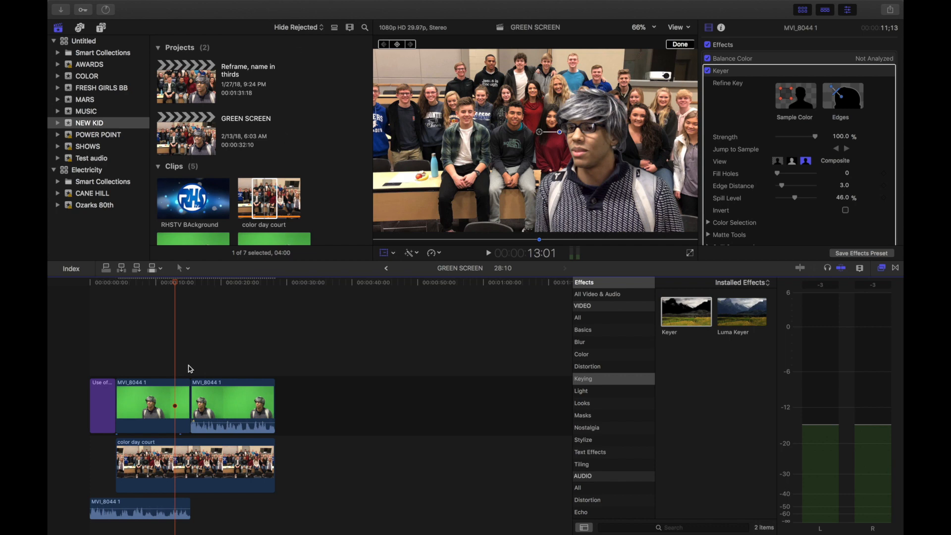
key(space)
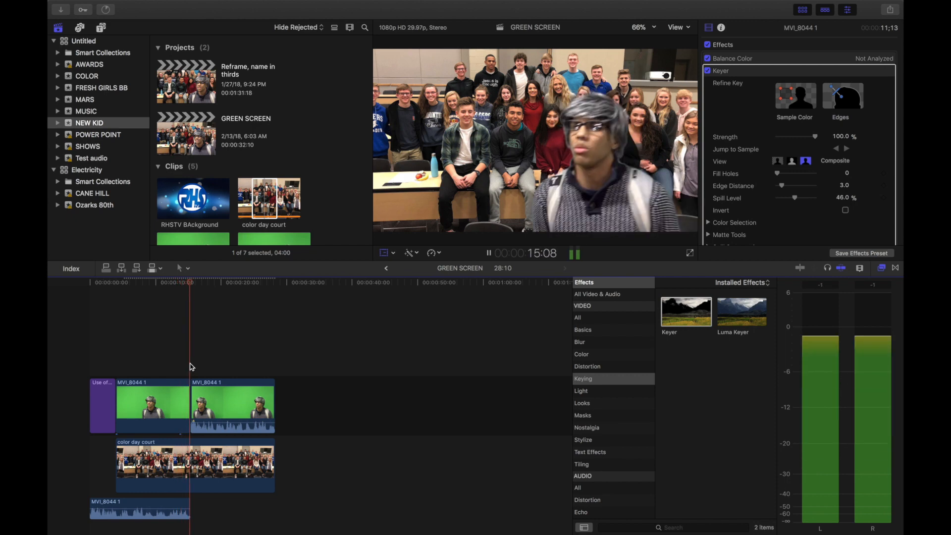
key(space)
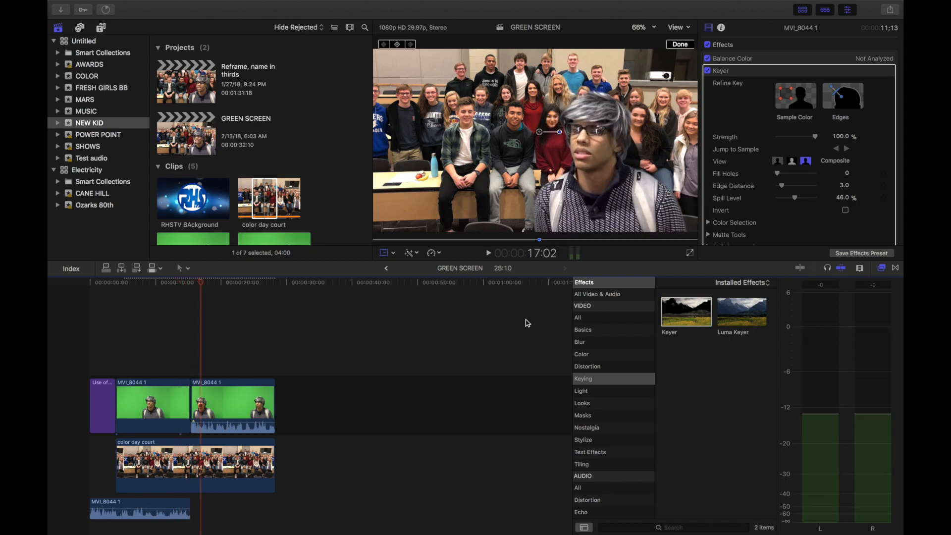
Add a Cross Dissolve at the cut between the two MVI_8044 1 clips and preview the transition.
click(896, 268)
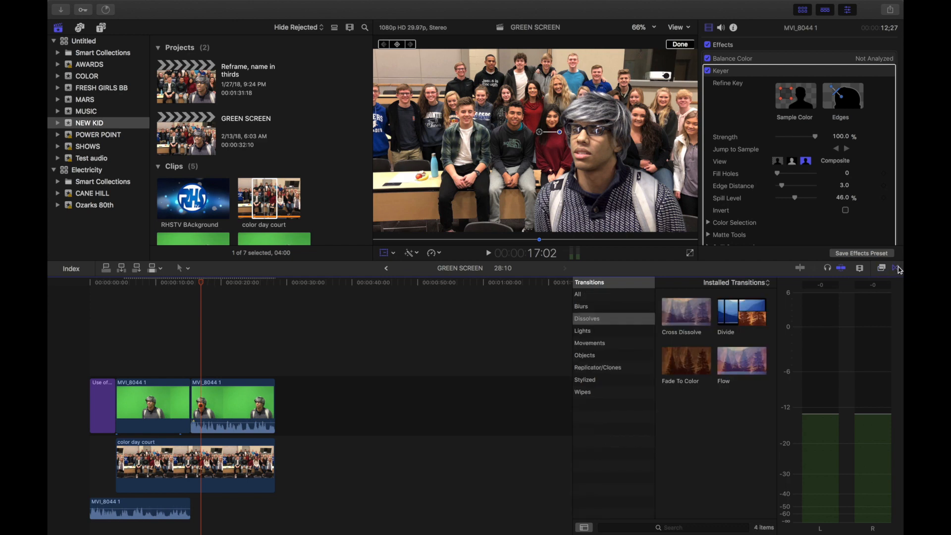
drag(690, 318, 200, 404)
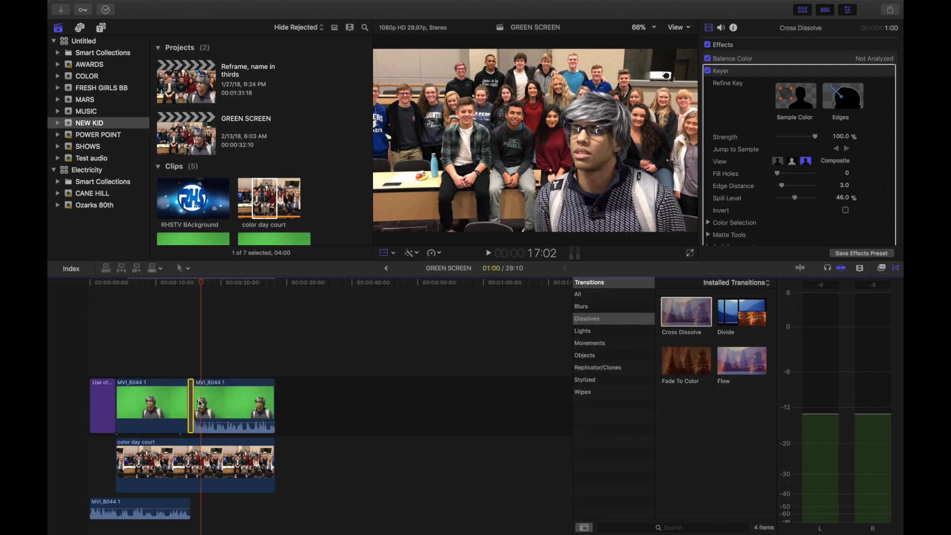
click(179, 373)
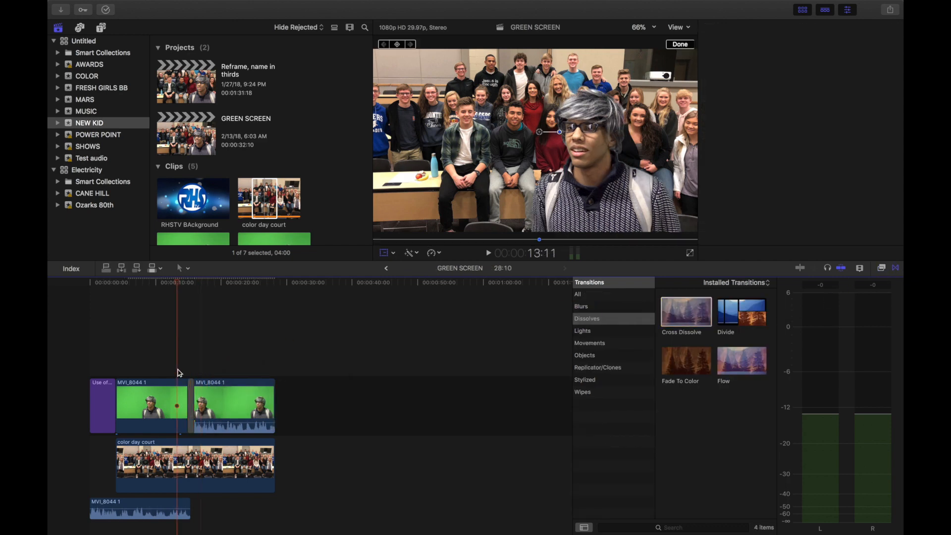
key(space)
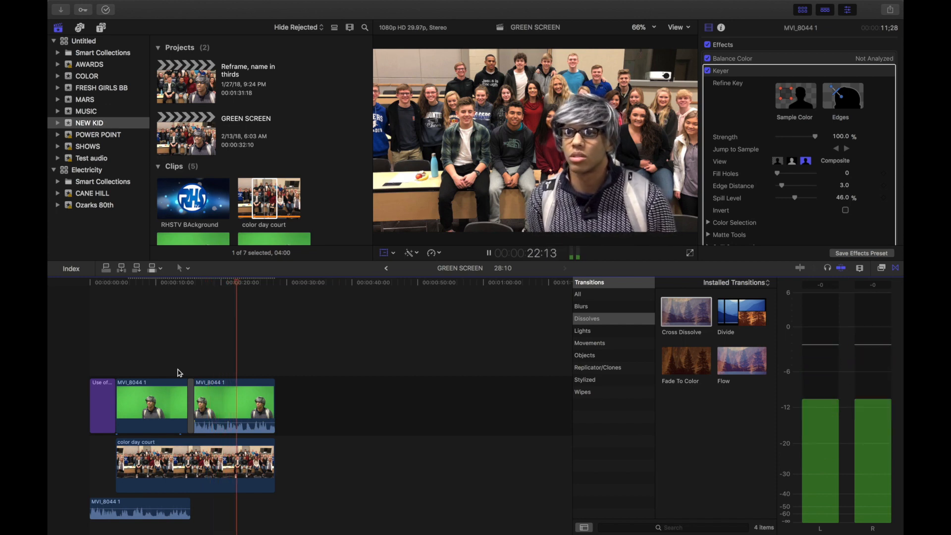
key(space)
Place the RHSTV BAckground clip above the end of the second MVI_8044 1 clip and shorten it to 2:05.
click(186, 214)
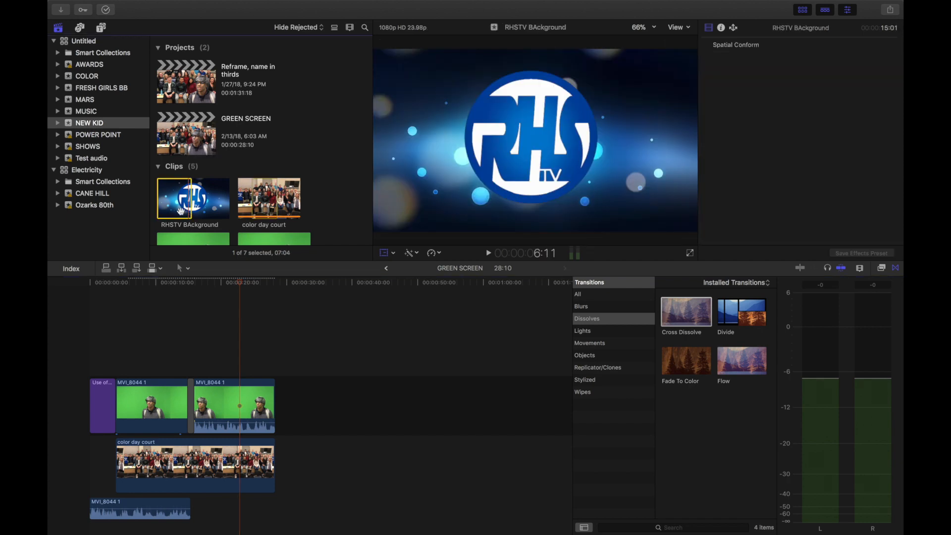
drag(239, 296, 265, 342)
key(space)
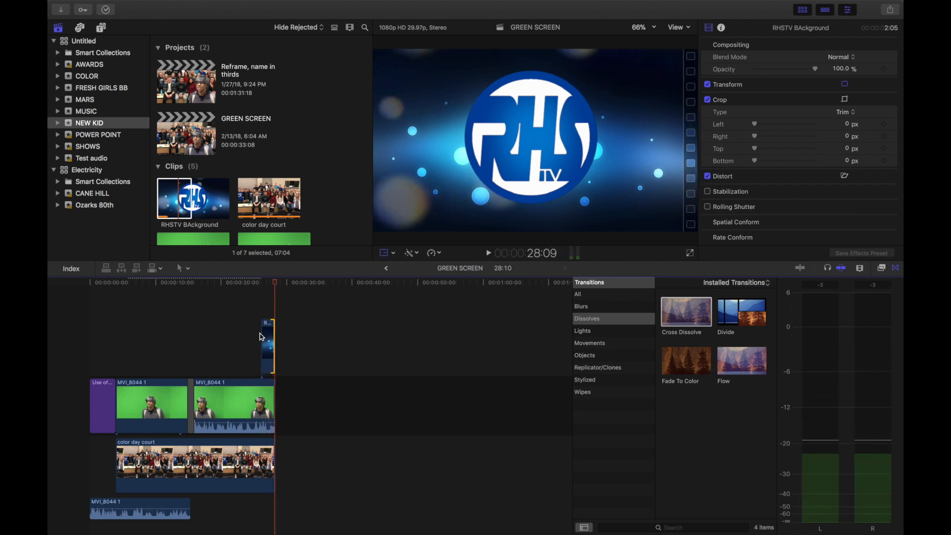
drag(271, 404, 320, 405)
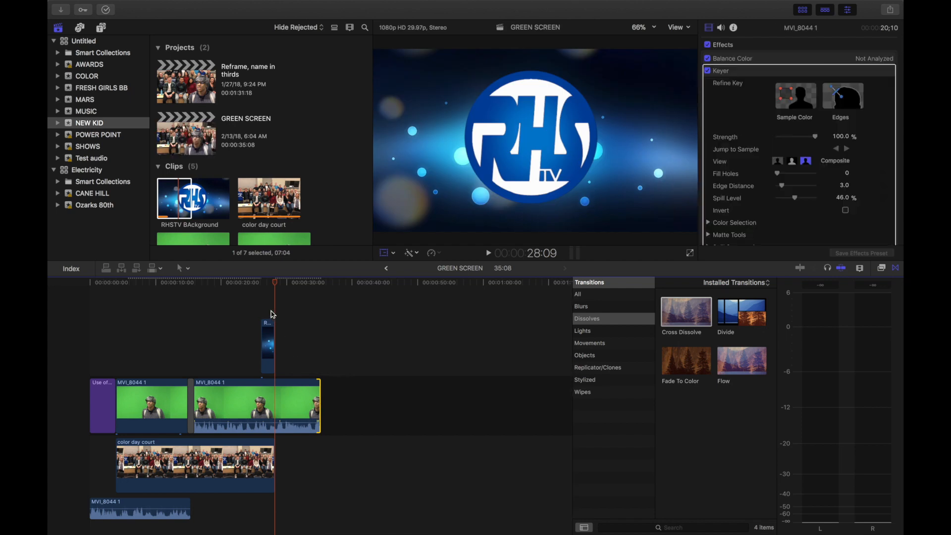
key(space)
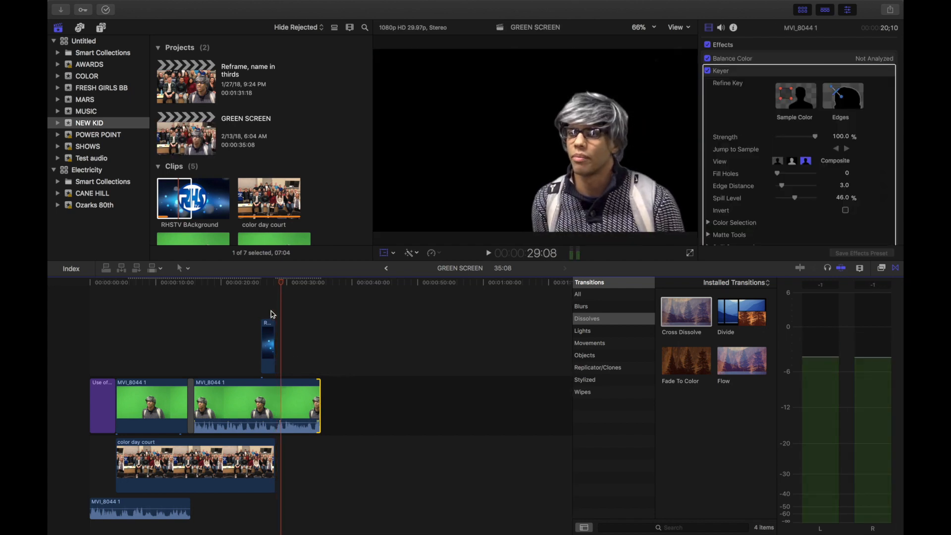
key(super+z)
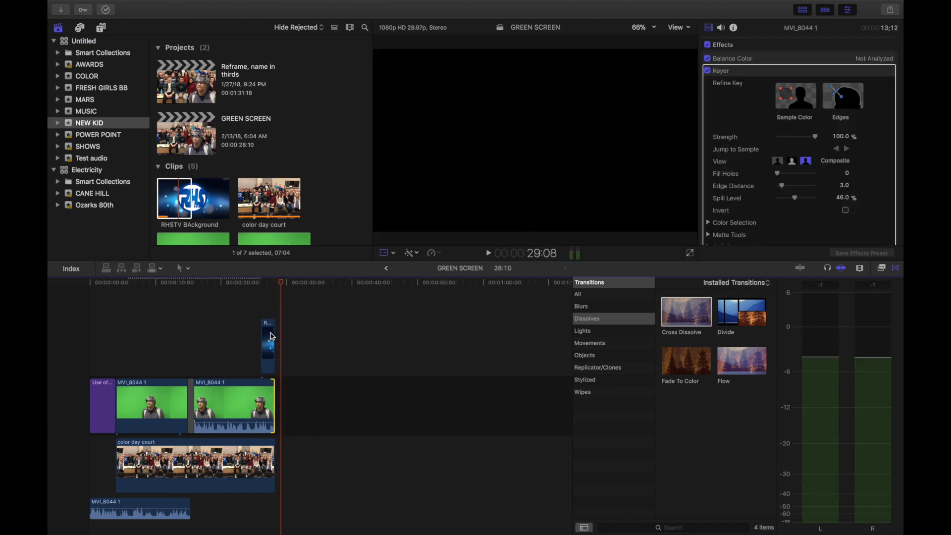
Align the end of the RHSTV BAckground clip with the project's end at 28:10 and preview the lead-in to it.
drag(274, 335, 274, 336)
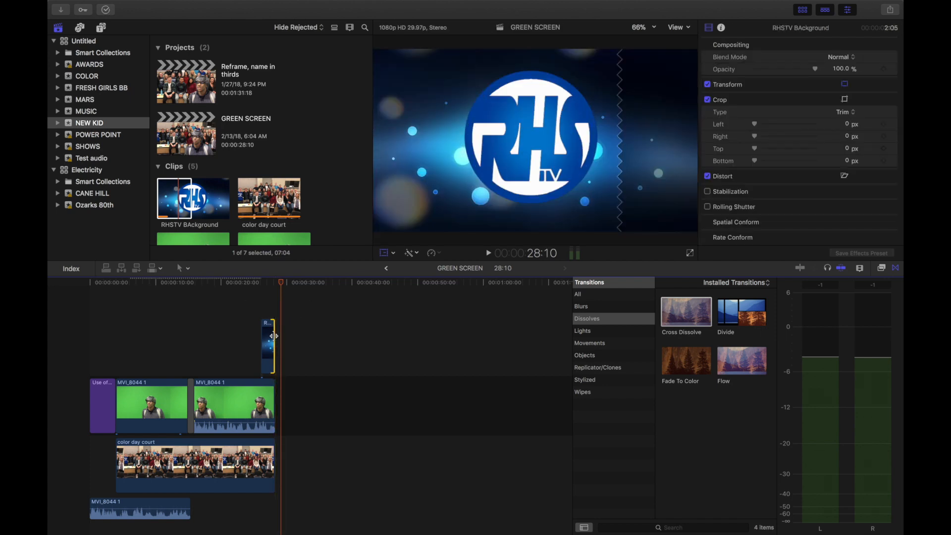
click(257, 303)
key(space)
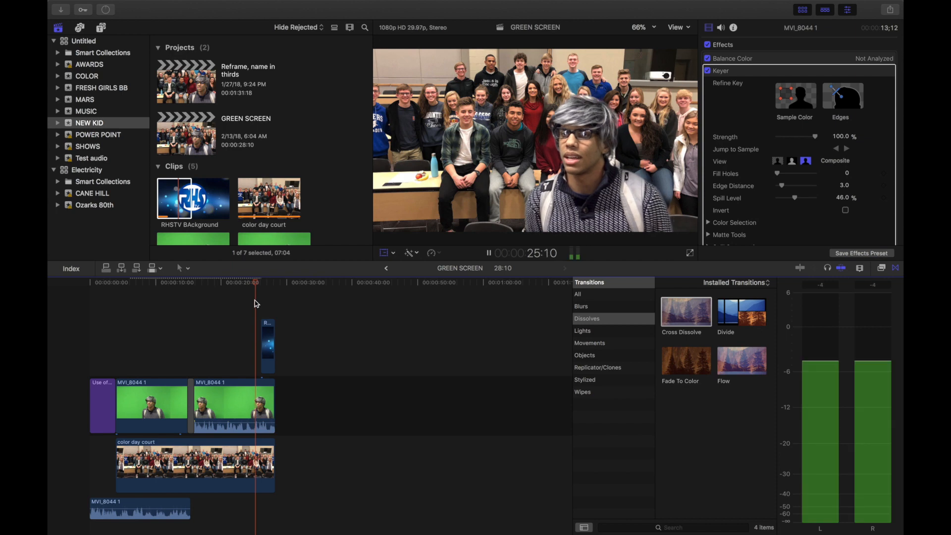
key(space)
key(shift+t)
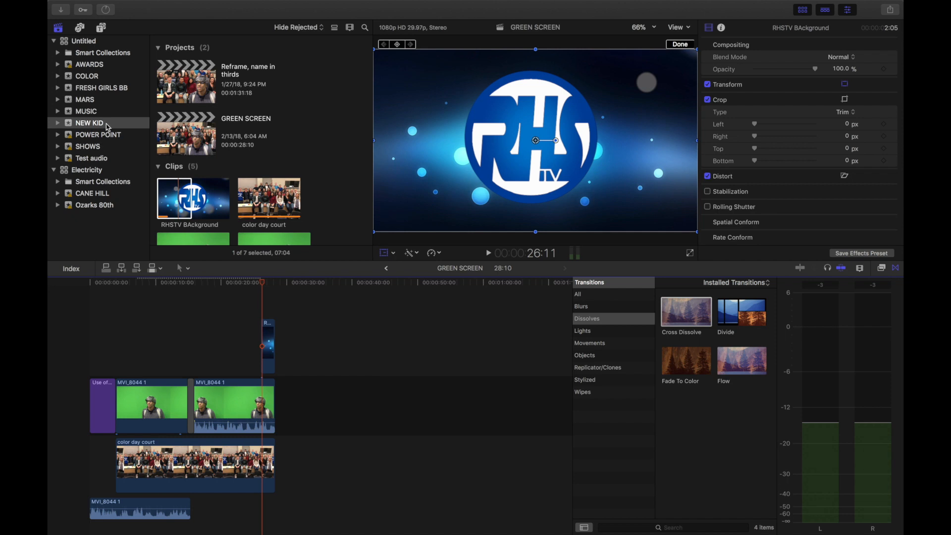
Look through the COLOR event for background footage and preview part of MVI_8303.
click(83, 77)
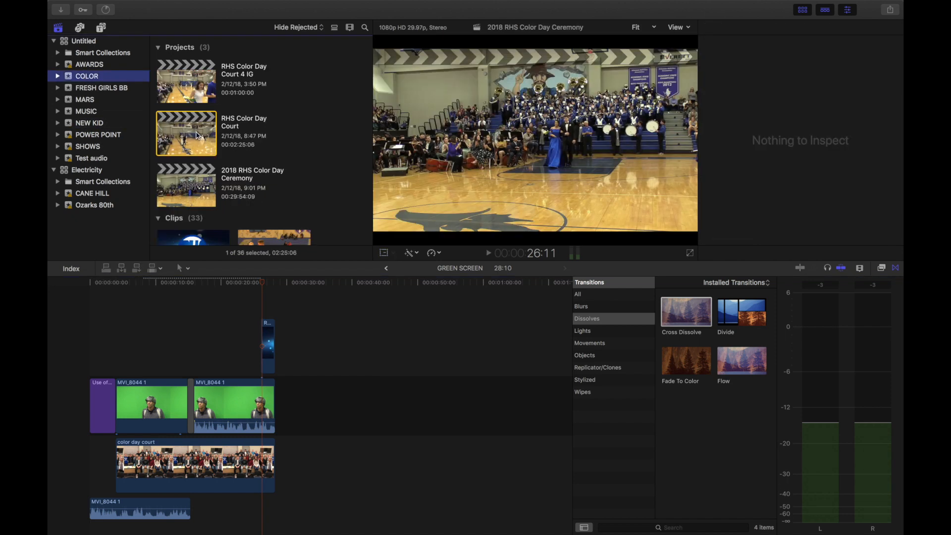
scroll(188, 137, down, 8)
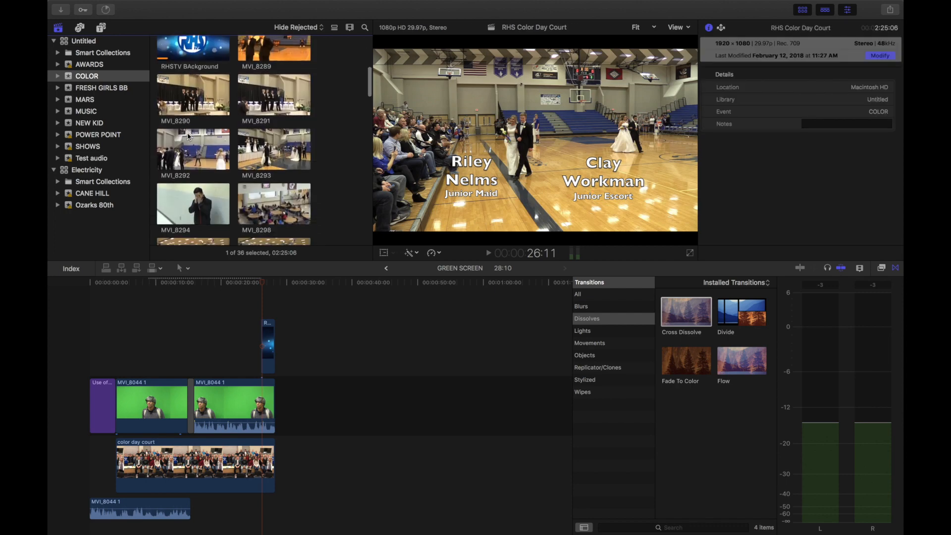
scroll(190, 137, down, 10)
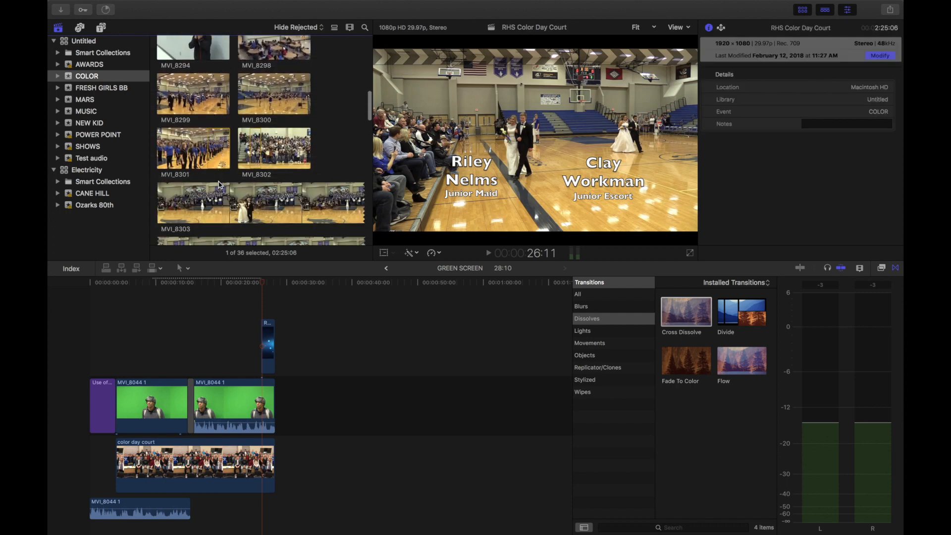
scroll(220, 185, down, 1)
click(208, 192)
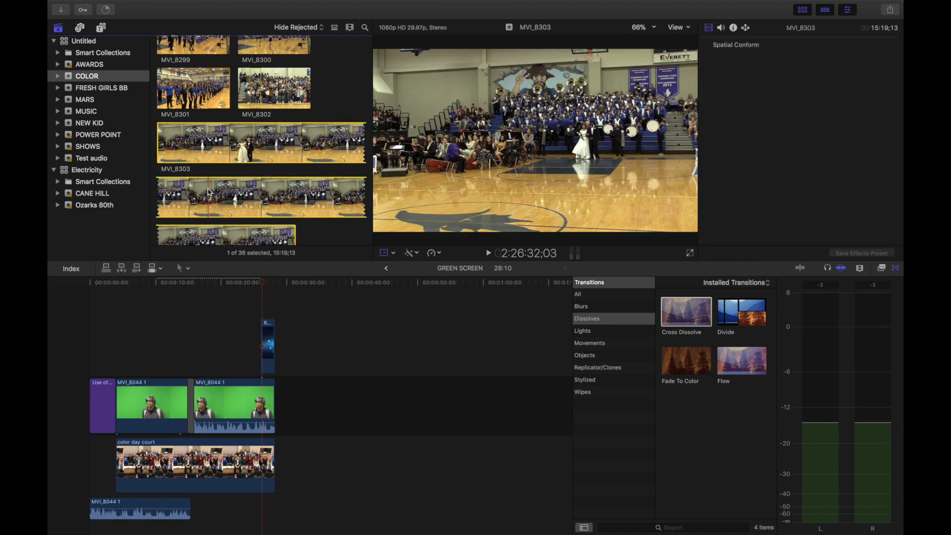
key(space)
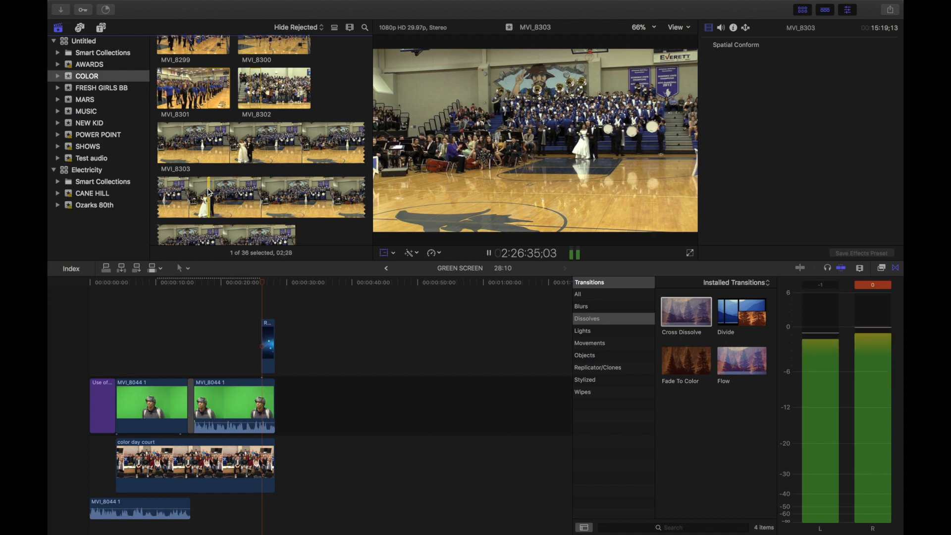
key(space)
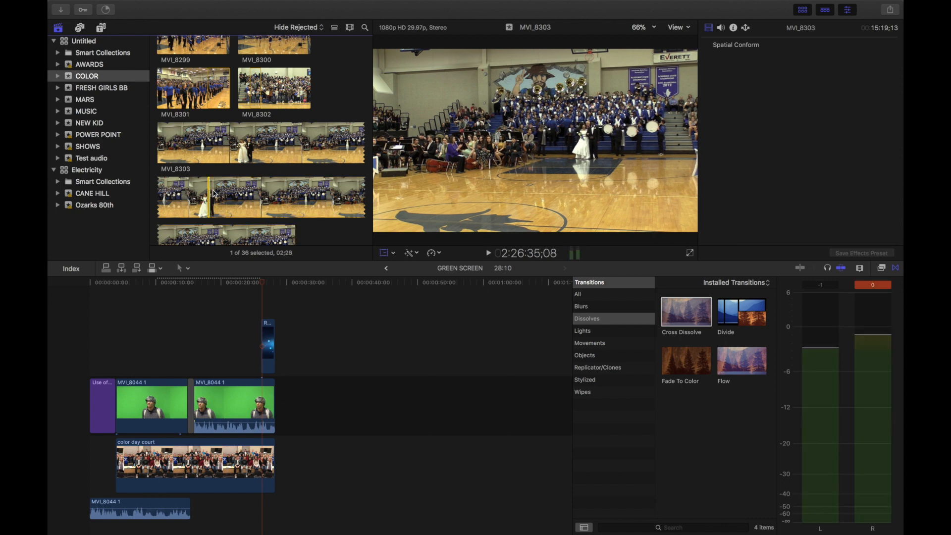
Append a section of MVI_8307 about 14 seconds long from the COLOR event after the second MVI_8044 1 clip.
scroll(234, 185, down, 5)
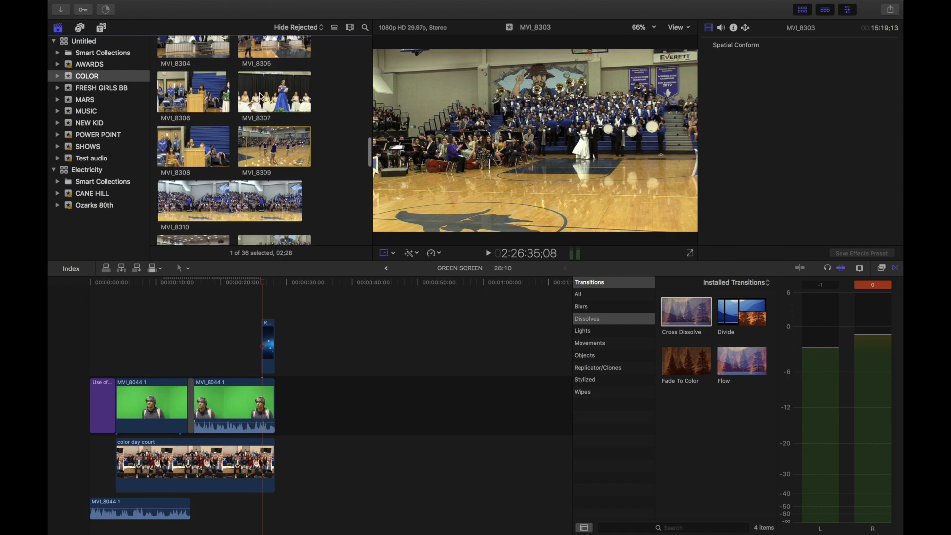
click(256, 98)
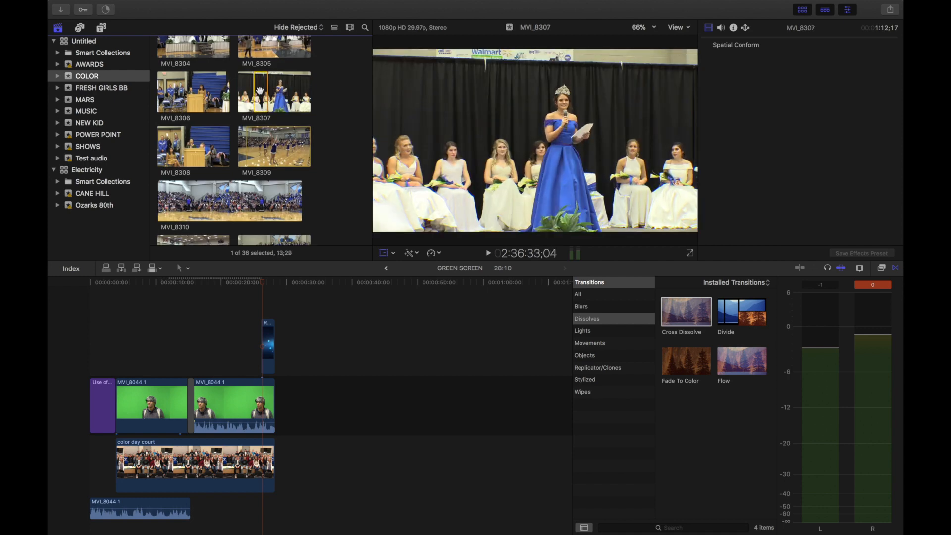
drag(259, 90, 279, 404)
Trim the color day court photo's end back to the start of the second MVI_8044 1 clip and move MVI_8307 beneath that clip.
drag(274, 465, 193, 458)
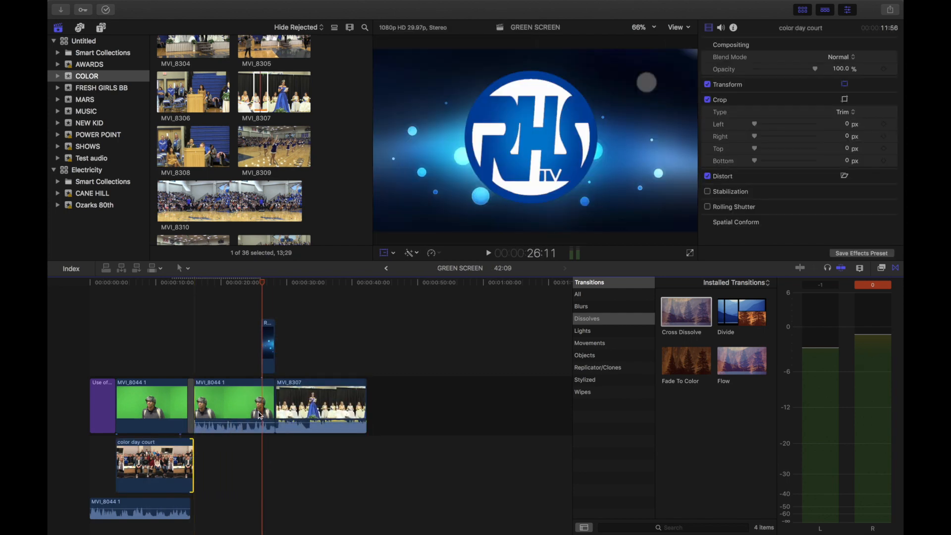
drag(302, 385, 222, 446)
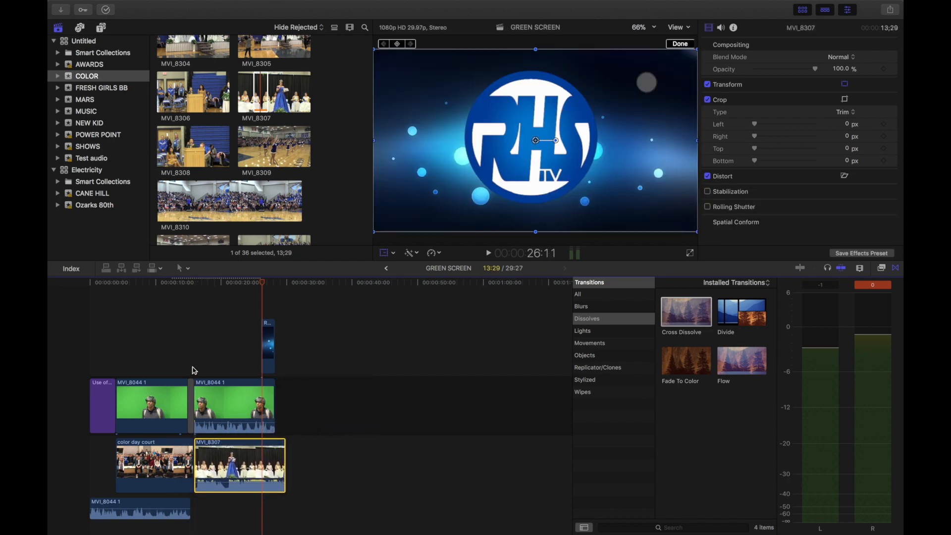
Lower the MVI_8307 audio to -∞ dB and preview the dissolve into the new background.
drag(222, 486, 221, 500)
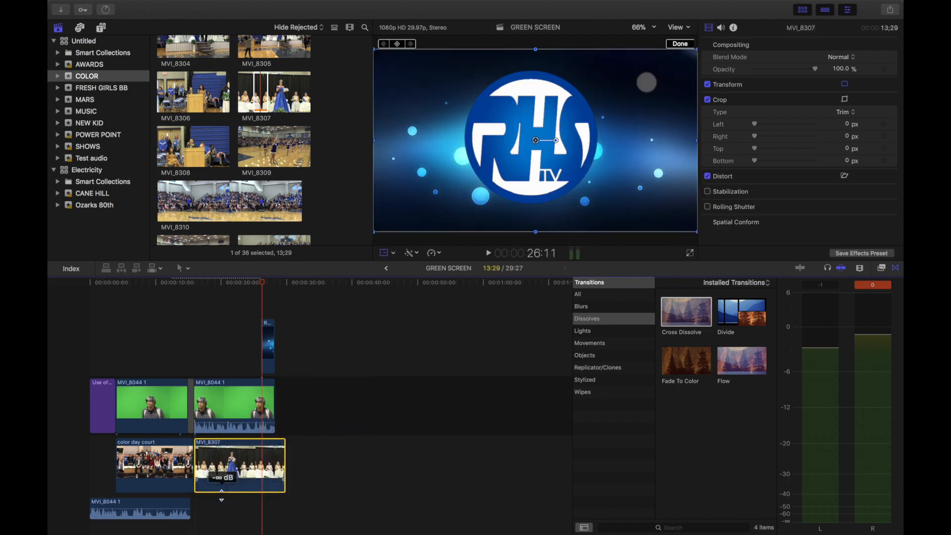
click(190, 361)
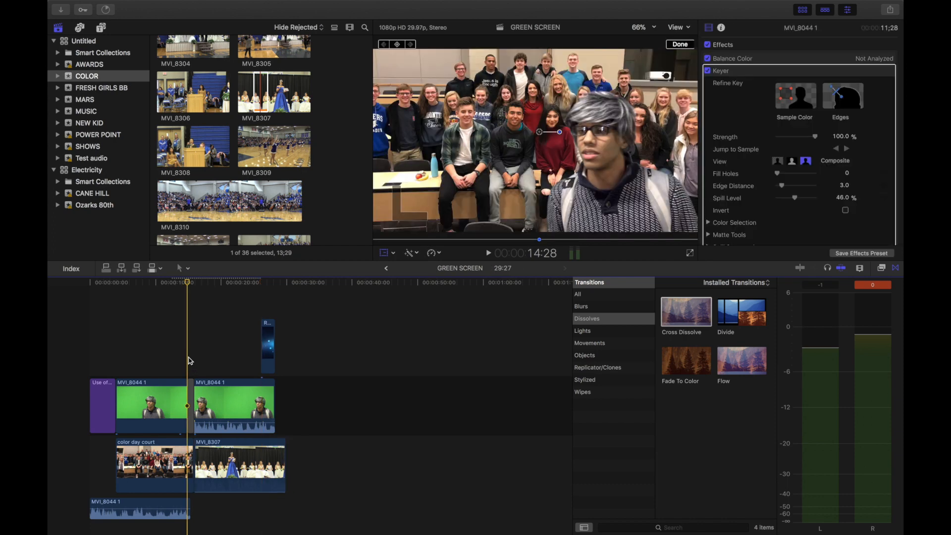
key(space)
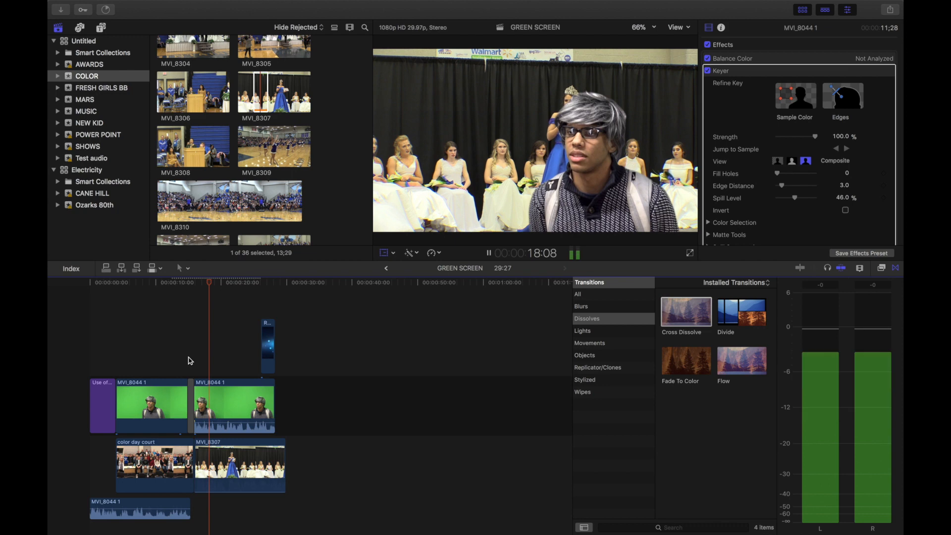
key(space)
Enlarge MVI_8307 in the frame and shift it left so the woman in the blue dress stands beside the keyed speaker.
click(223, 475)
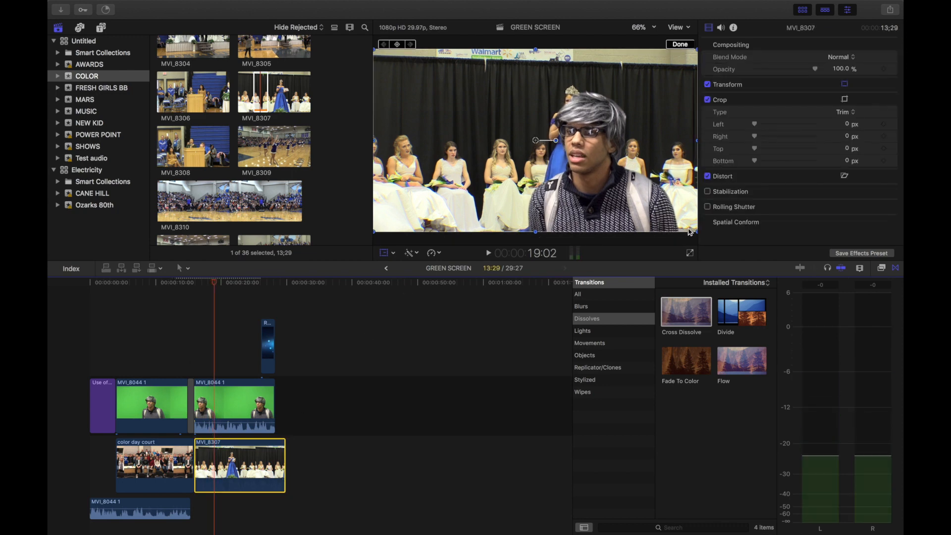
drag(695, 230, 721, 256)
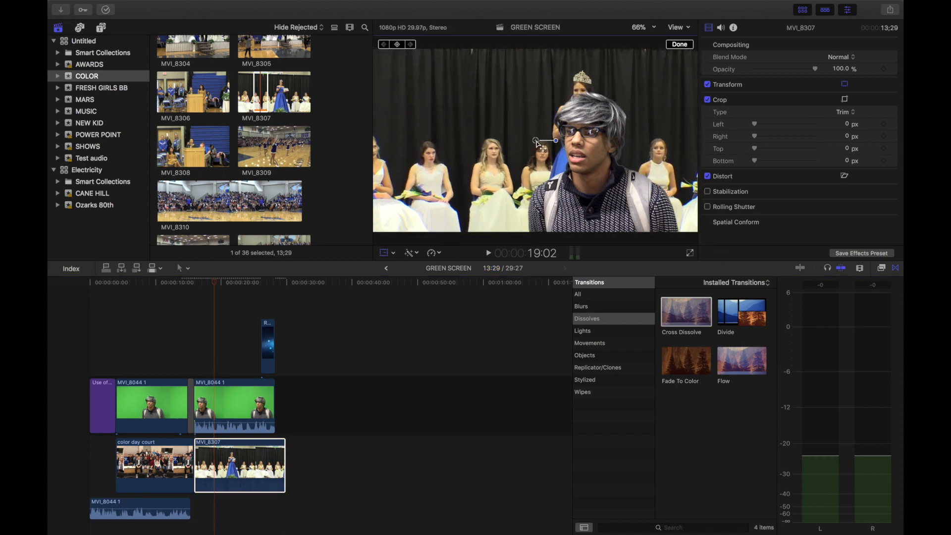
drag(528, 143, 484, 148)
drag(474, 158, 471, 174)
drag(677, 58, 693, 47)
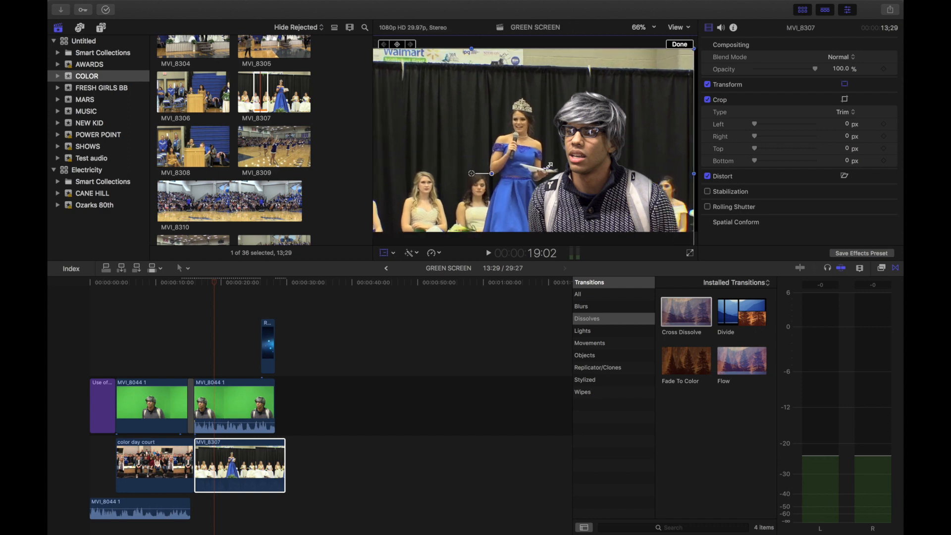
drag(472, 174, 492, 149)
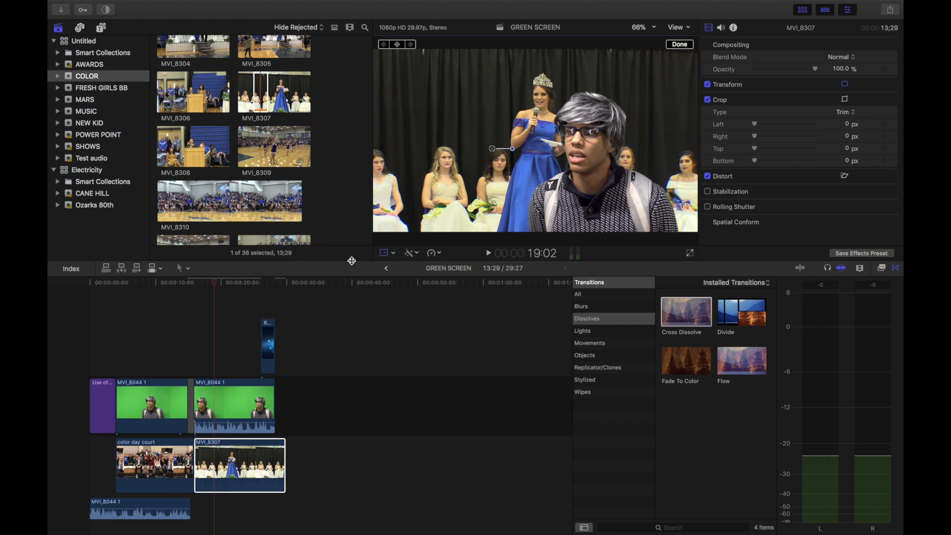
Preview the sequence across the dissolve and trim the end of MVI_8307 back to the end of the second MVI_8044 1 clip.
click(180, 364)
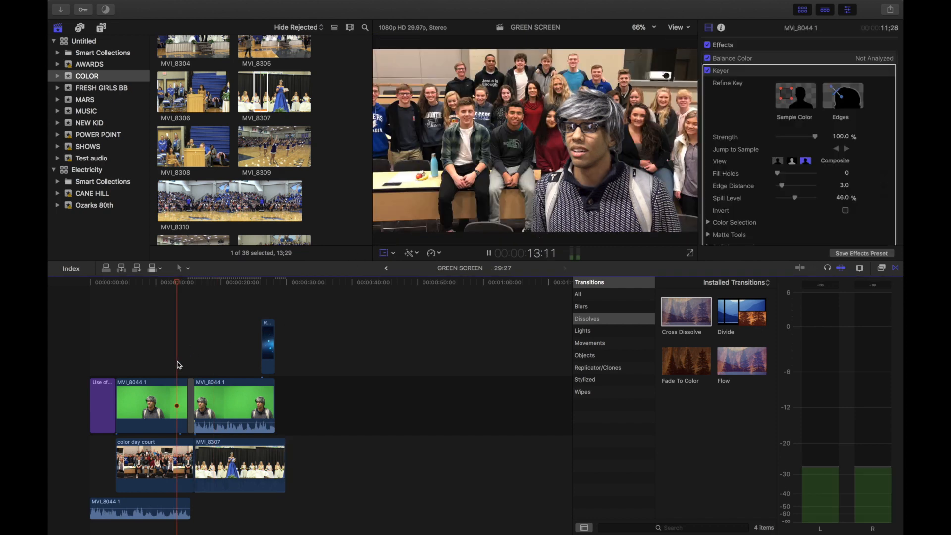
key(space)
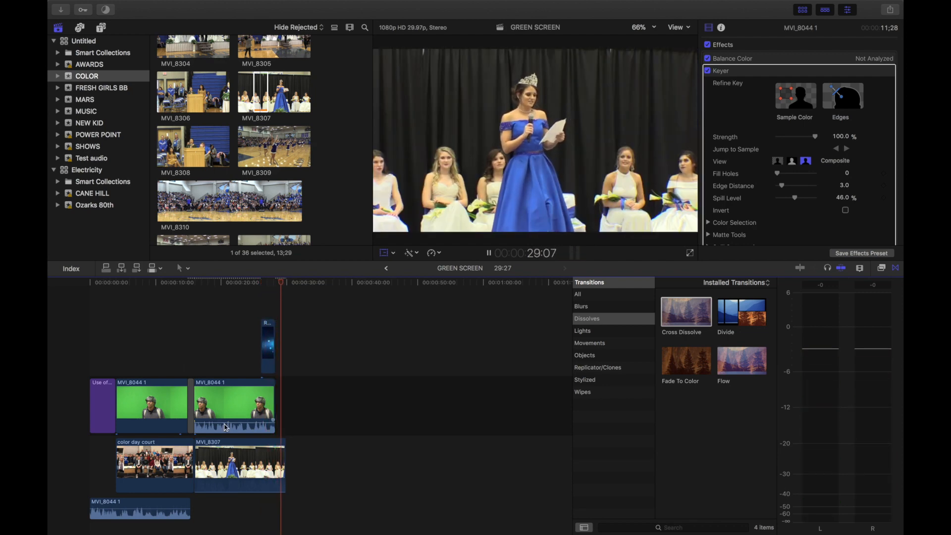
drag(285, 443, 275, 442)
click(239, 355)
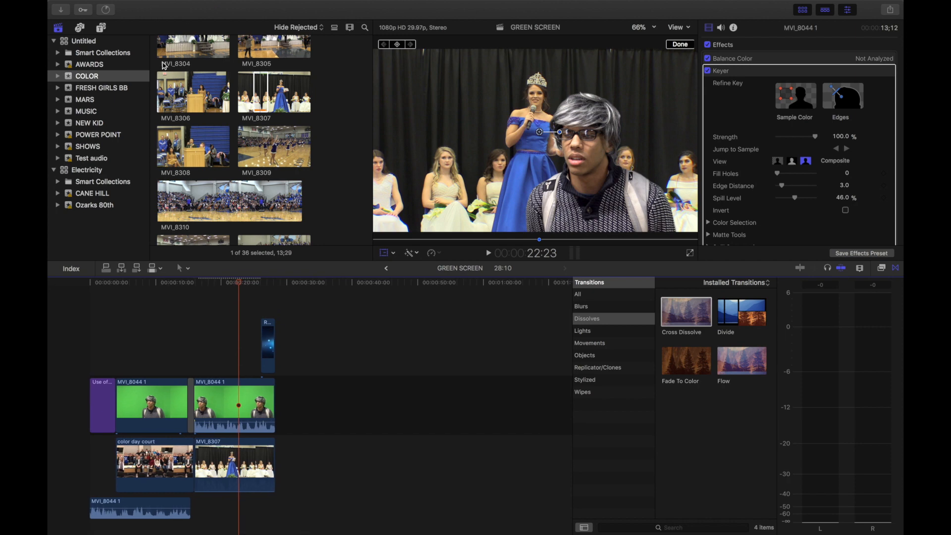
scroll(187, 56, up, 10)
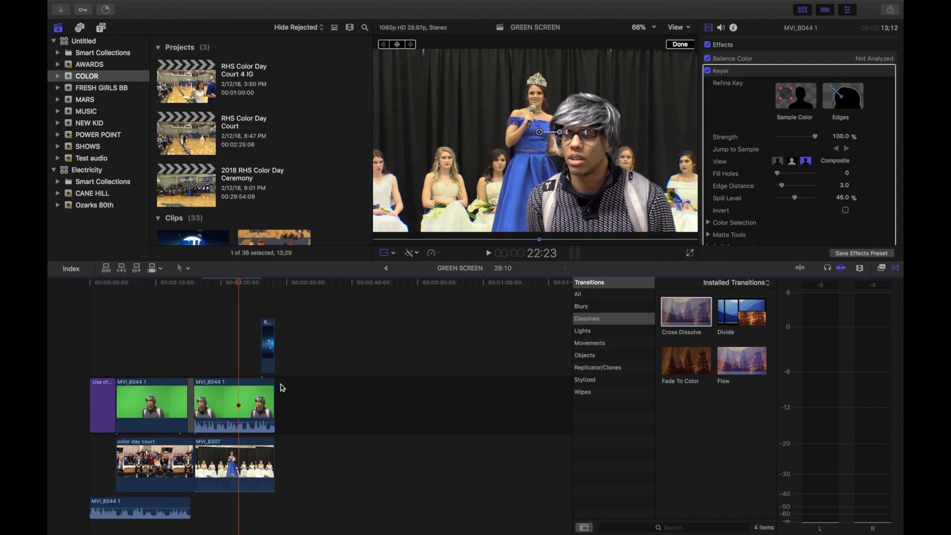
click(262, 474)
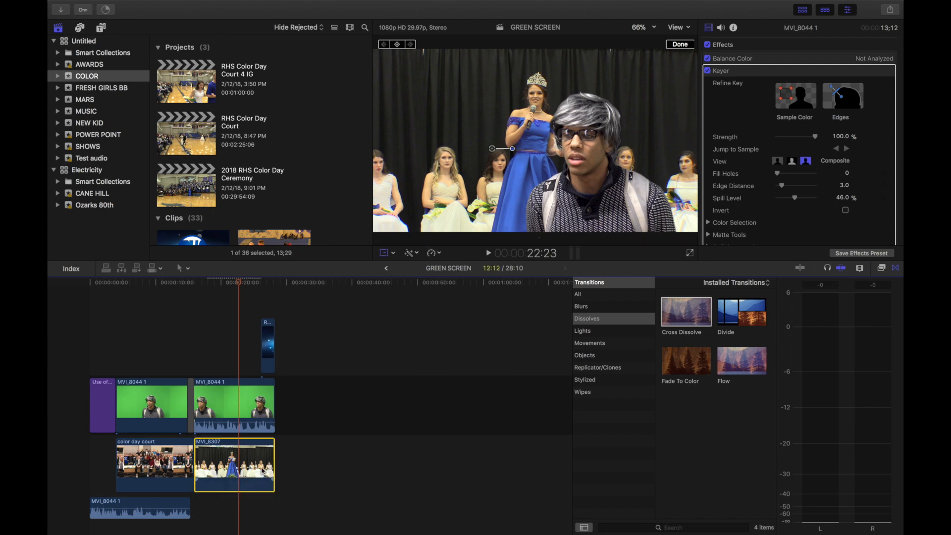
click(413, 257)
click(414, 260)
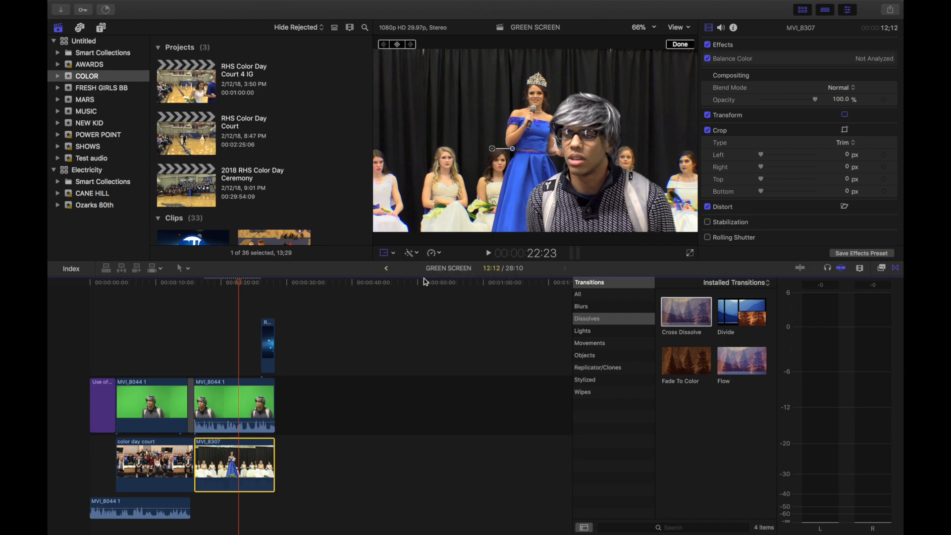
Play back a short part of the first keyed MVI_8044 1 clip over the color day court photo.
click(145, 360)
key(space)
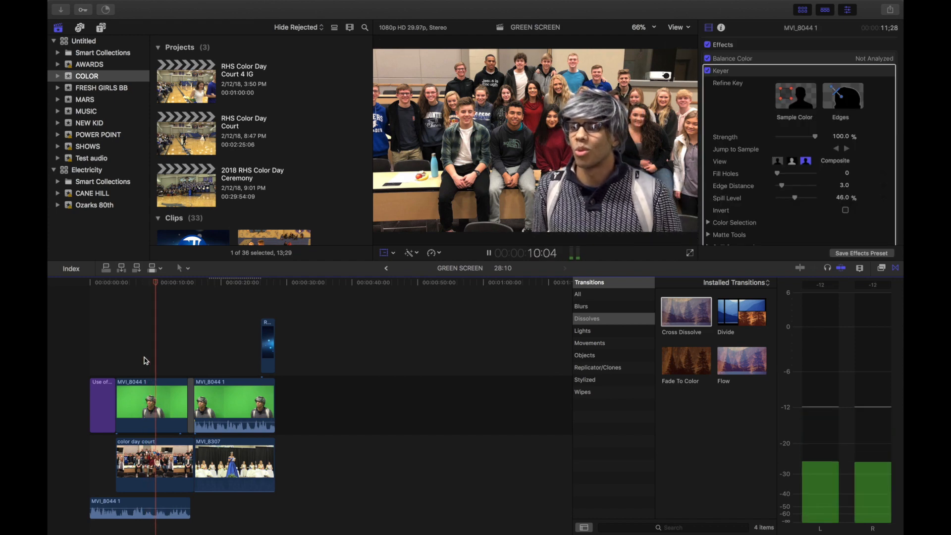
key(space)
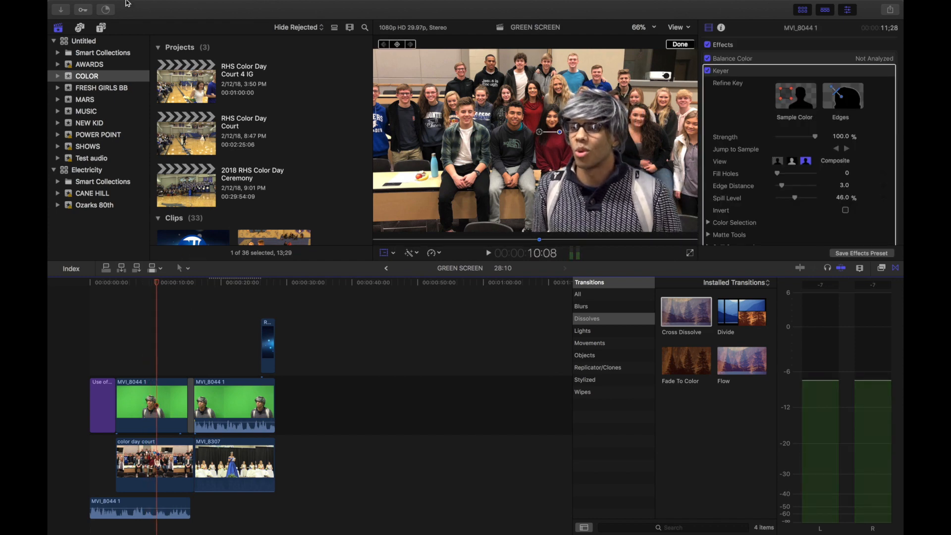
mouse_move(113, 4)
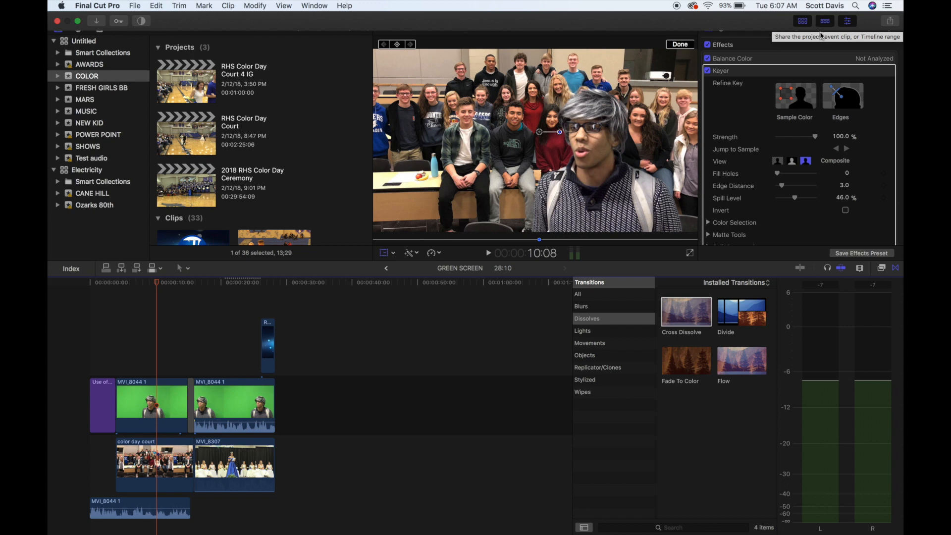
click(135, 6)
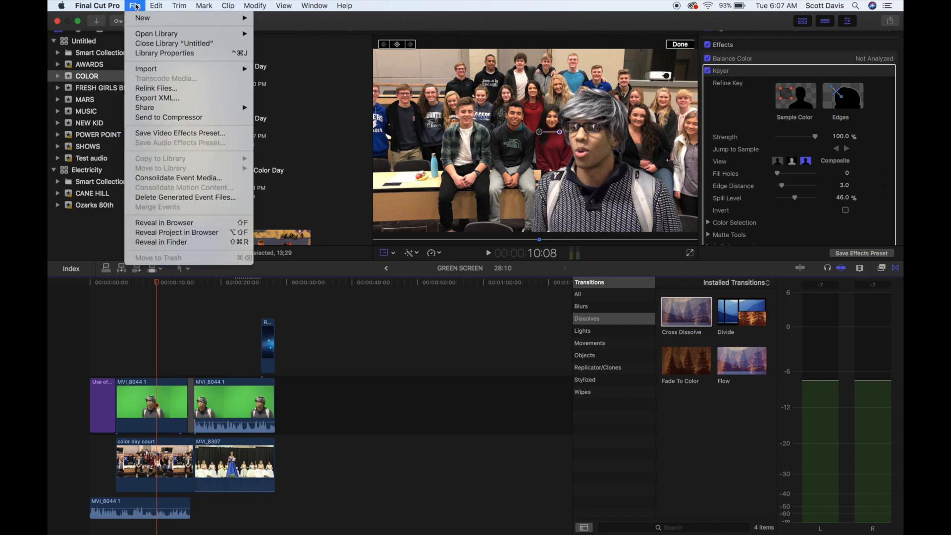
mouse_move(95, 9)
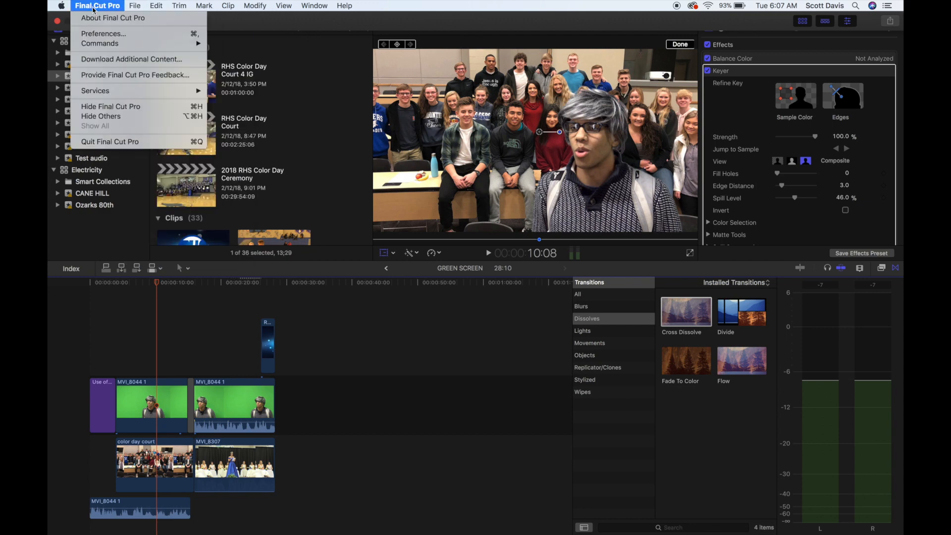
click(93, 8)
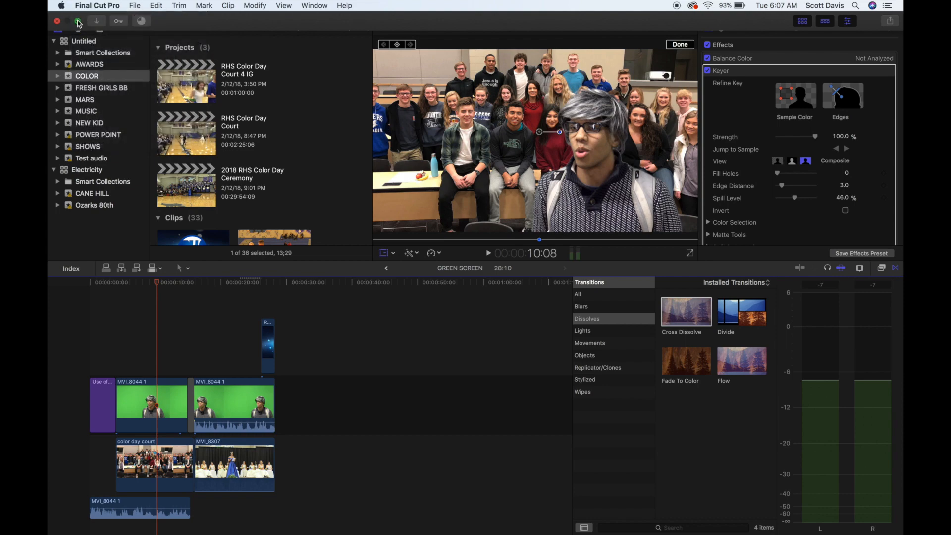
Leave full screen, switch to QuickTime Player and quit it, naming the unsaved screen recording GREEN.
click(78, 21)
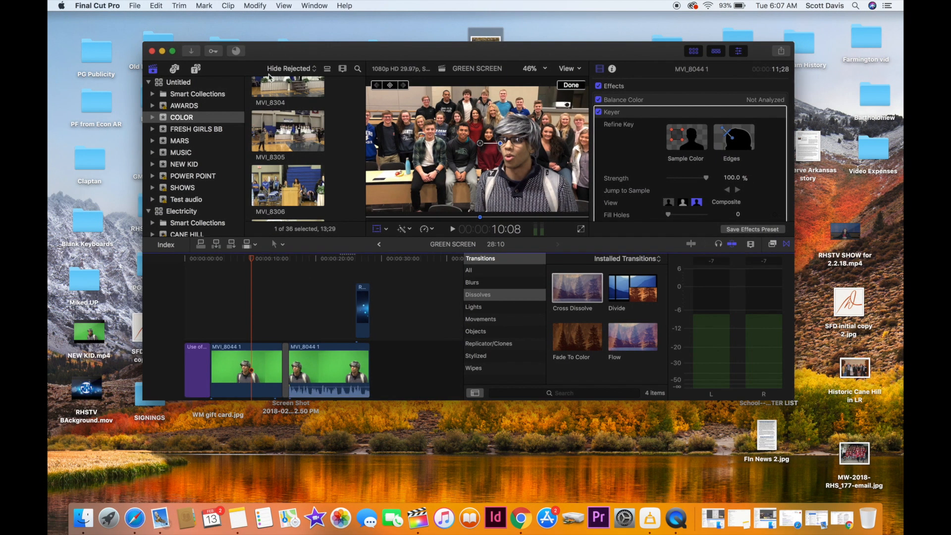
click(681, 519)
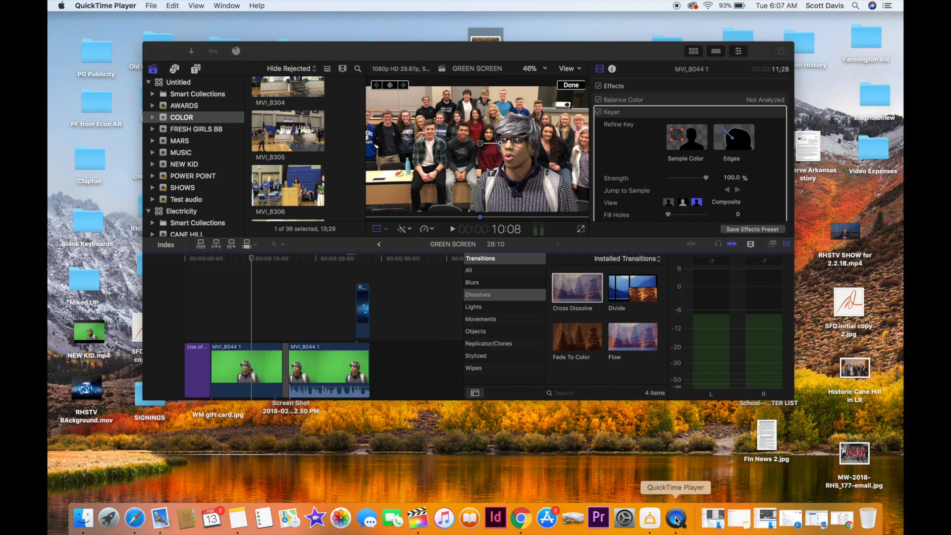
click(131, 4)
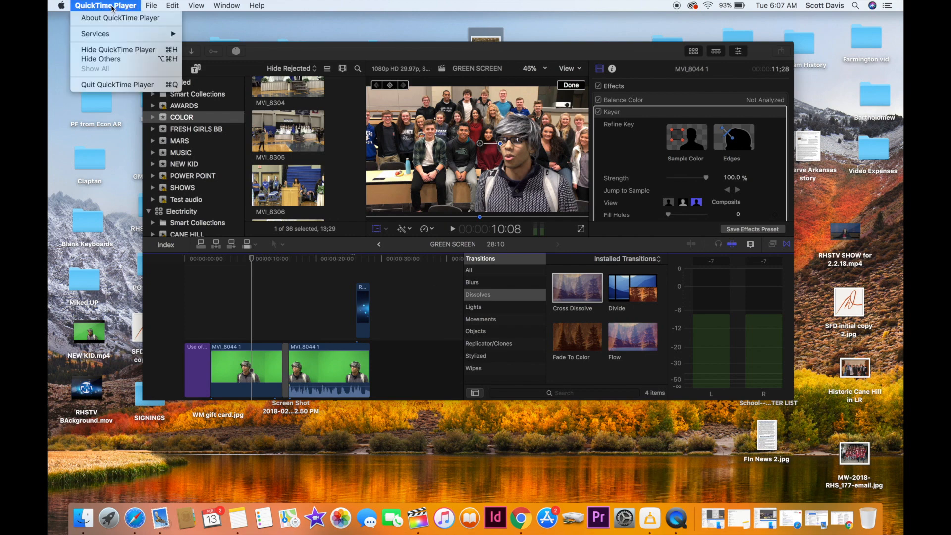
click(116, 85)
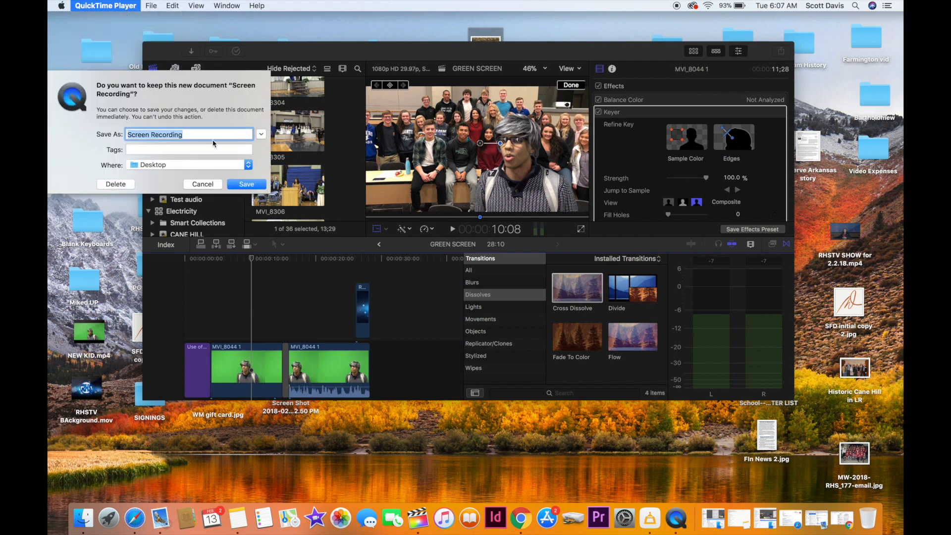
text(GREEN)
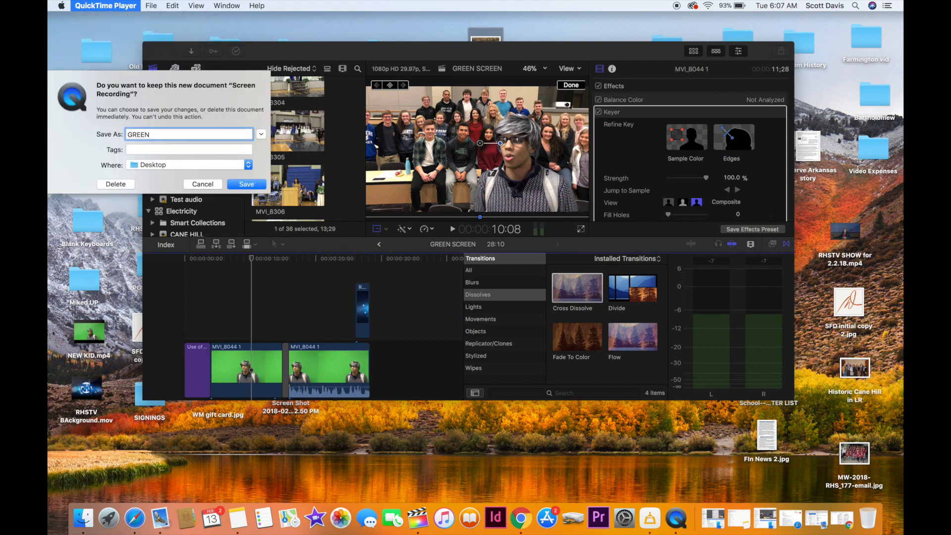